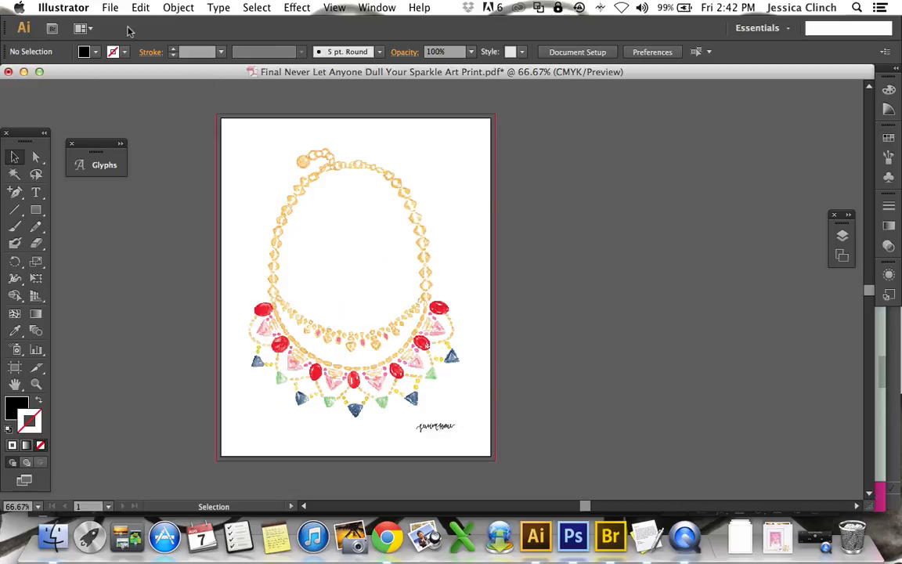
Create a new 650 × 650 pt document in RGB color mode with High (300 ppi) raster effects.
{"action": "left_click", "coordinate": [112, 8]}
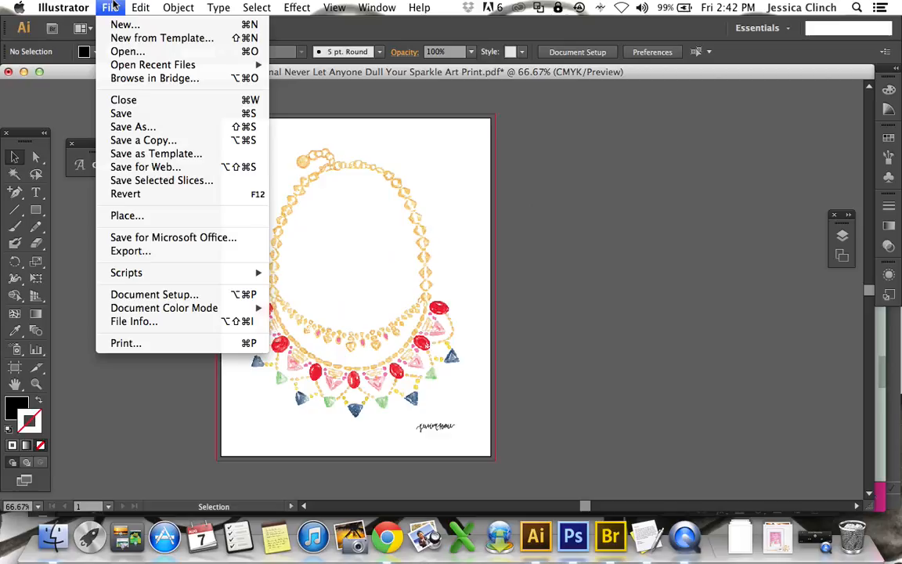
{"action": "left_click", "coordinate": [114, 27]}
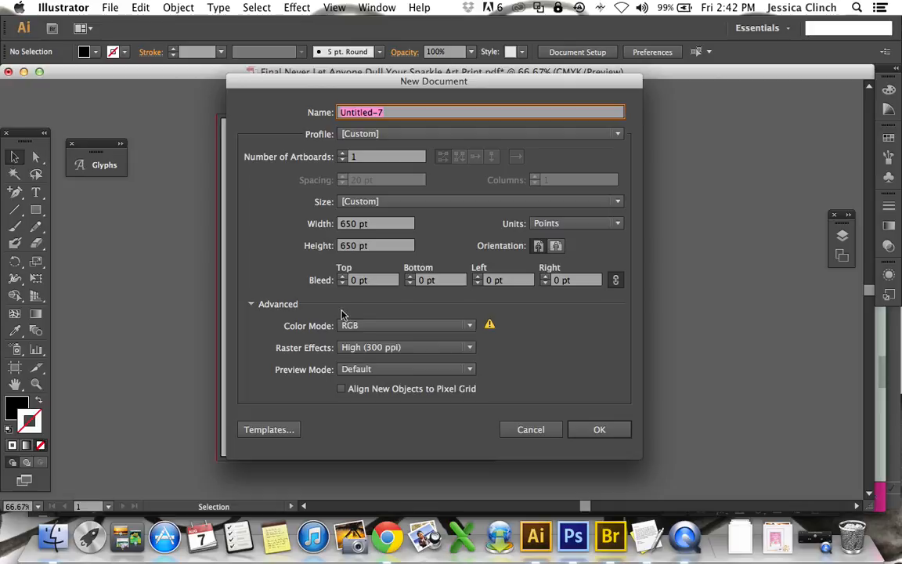
{"action": "left_click", "coordinate": [387, 328]}
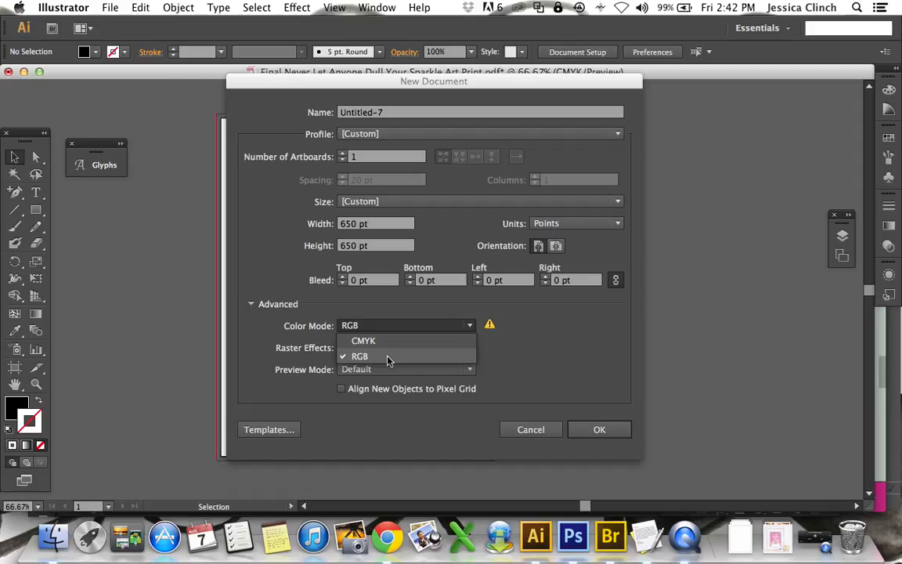
{"action": "left_click", "coordinate": [389, 357]}
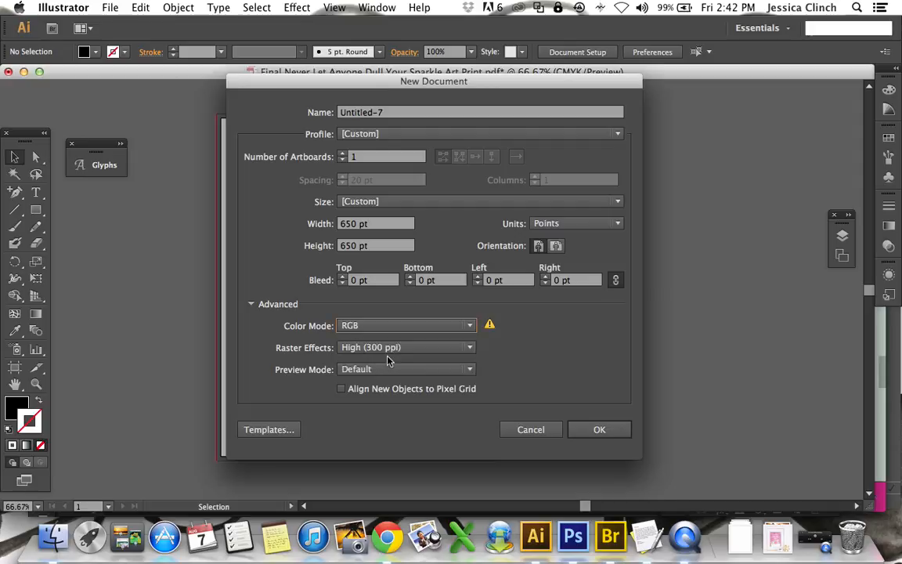
{"action": "left_click", "coordinate": [436, 353]}
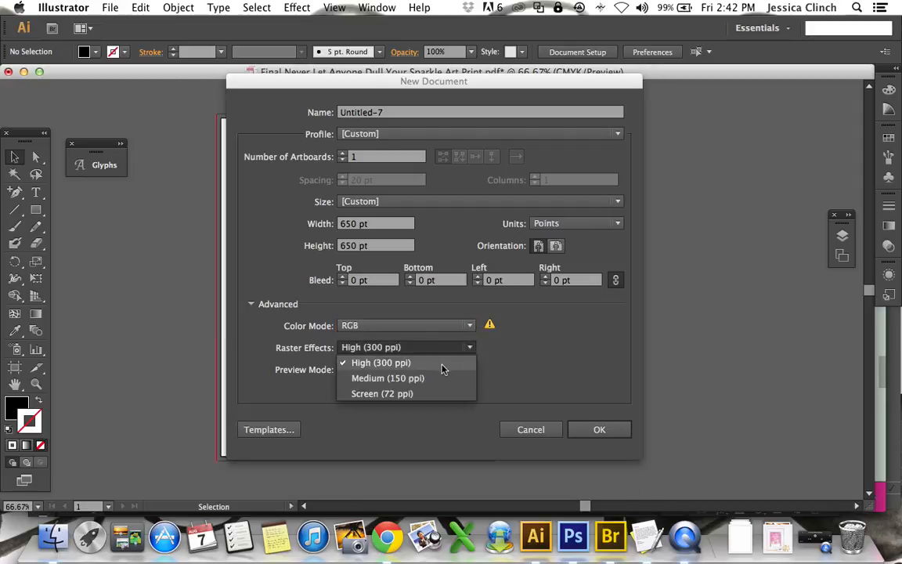
{"action": "left_click", "coordinate": [442, 368]}
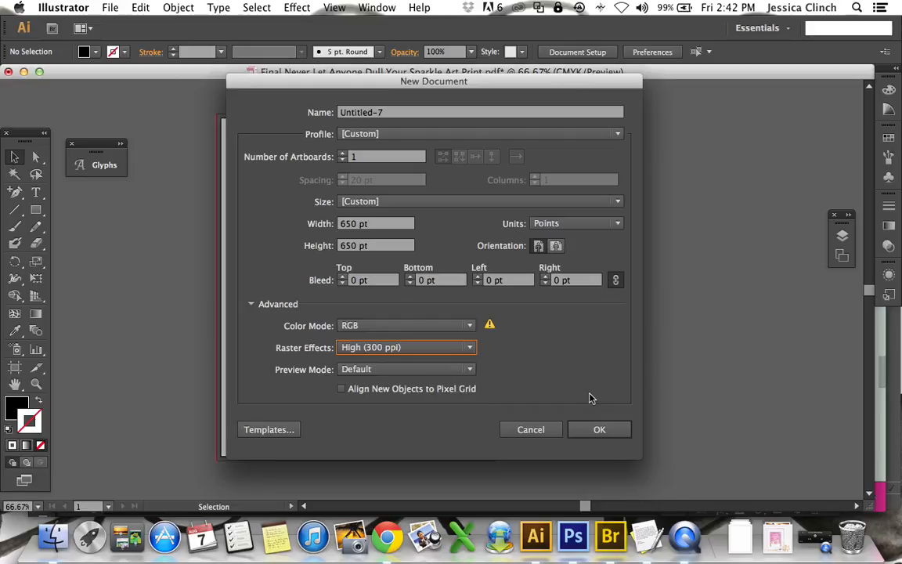
{"action": "left_click", "coordinate": [599, 430]}
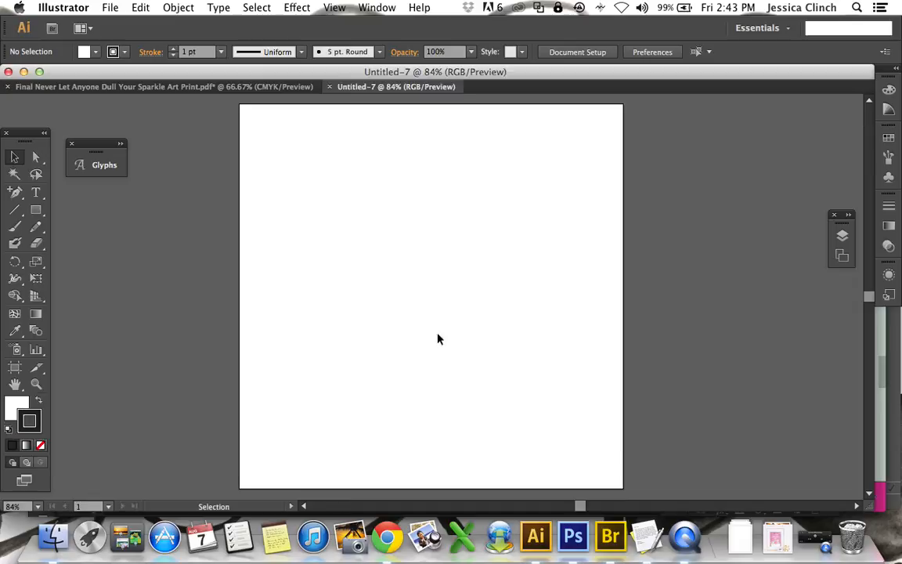
Place the stock image SCGoldFrames2015_09 (1).jpg into the document with the Link option turned off.
{"action": "left_click", "coordinate": [111, 8]}
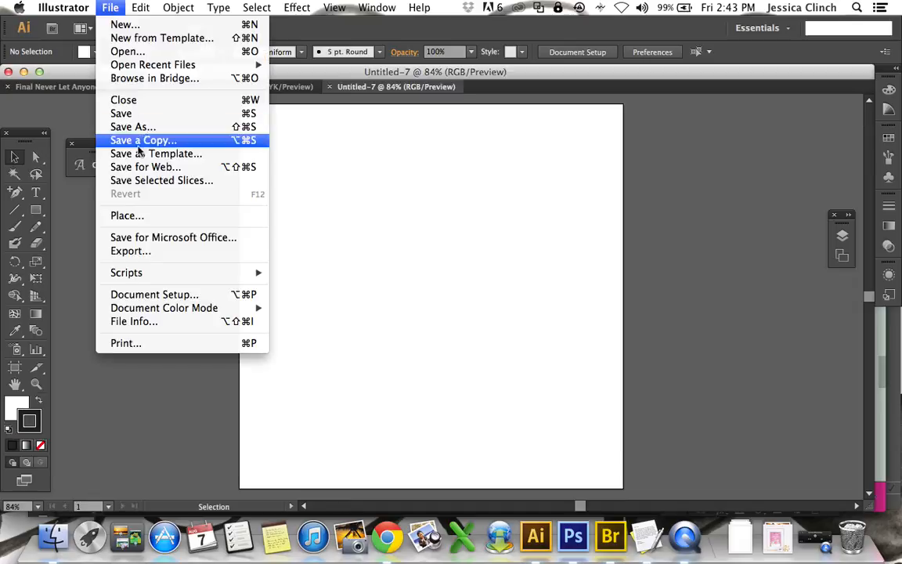
{"action": "left_click", "coordinate": [141, 216]}
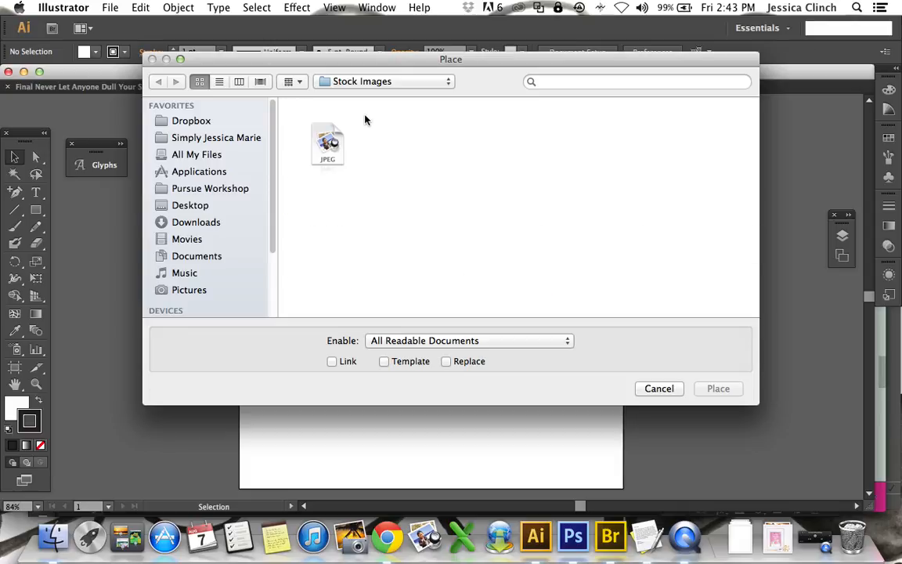
{"action": "left_click", "coordinate": [329, 156]}
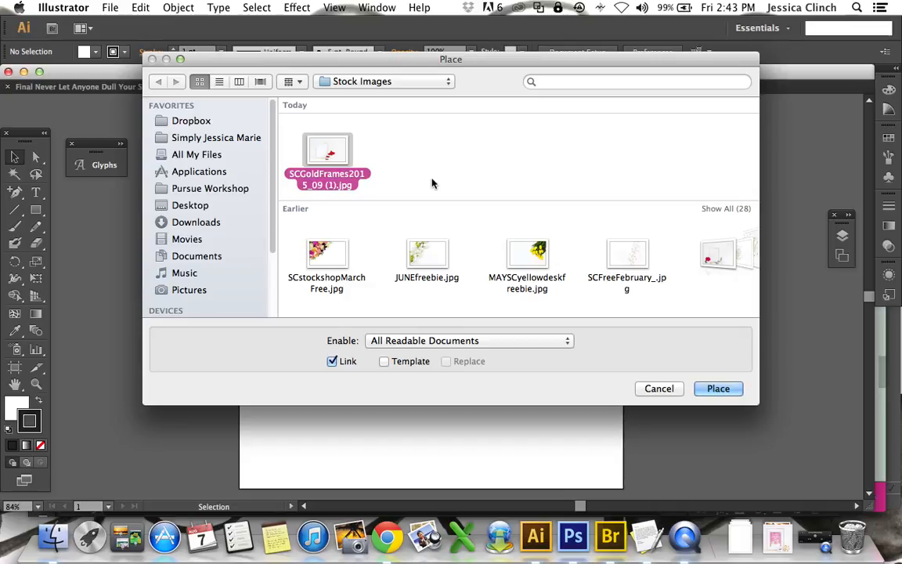
{"action": "left_click", "coordinate": [332, 365]}
{"action": "key", "text": "Return"}
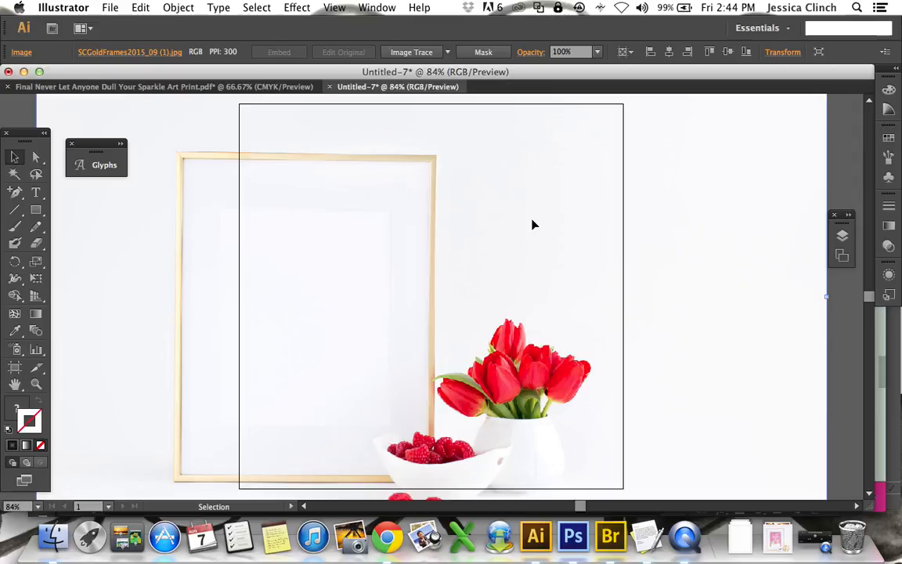
Scale the placed photo down proportionally and move it so the gold frame sits within the artboard.
{"action": "key", "text": "a"}
{"action": "key", "text": "super+minus"}
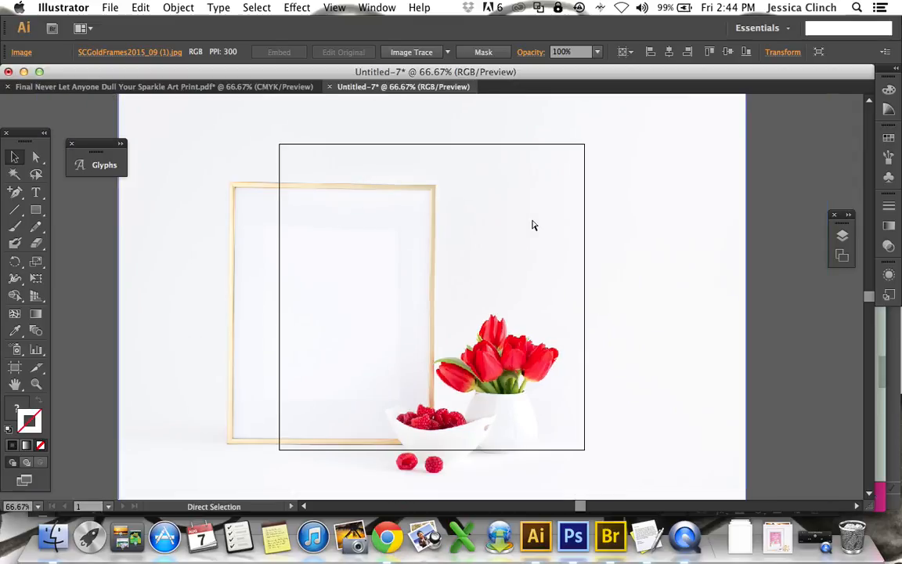
{"action": "key", "text": "super+minus"}
{"action": "key", "text": "v"}
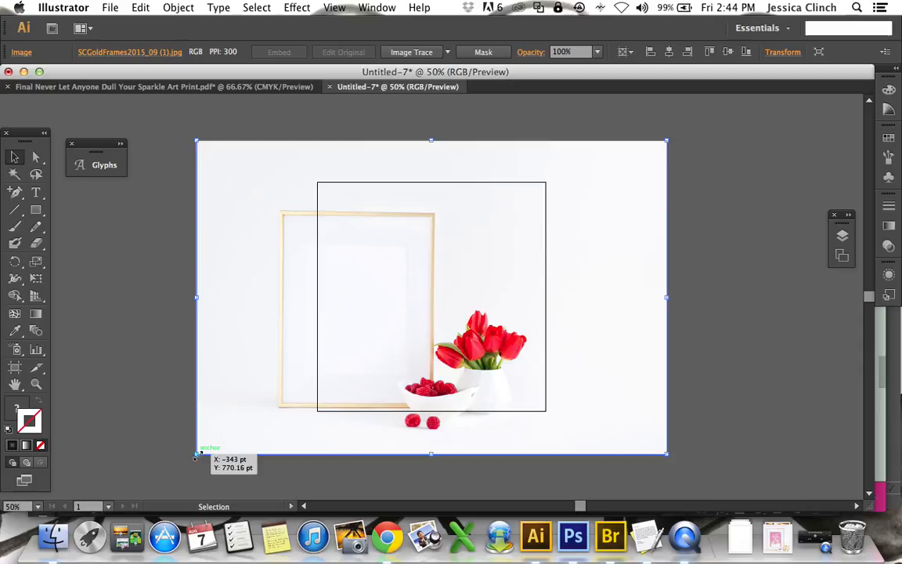
{"action": "key", "text": "shift"}
{"action": "left_click_drag", "start_coordinate": [195, 455], "coordinate": [238, 427]}
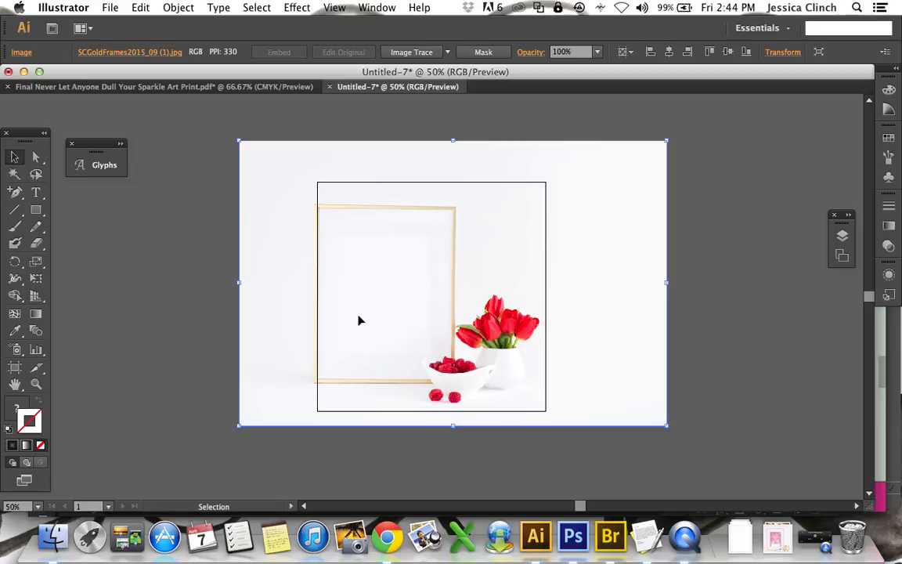
{"action": "left_click_drag", "start_coordinate": [364, 318], "coordinate": [395, 323]}
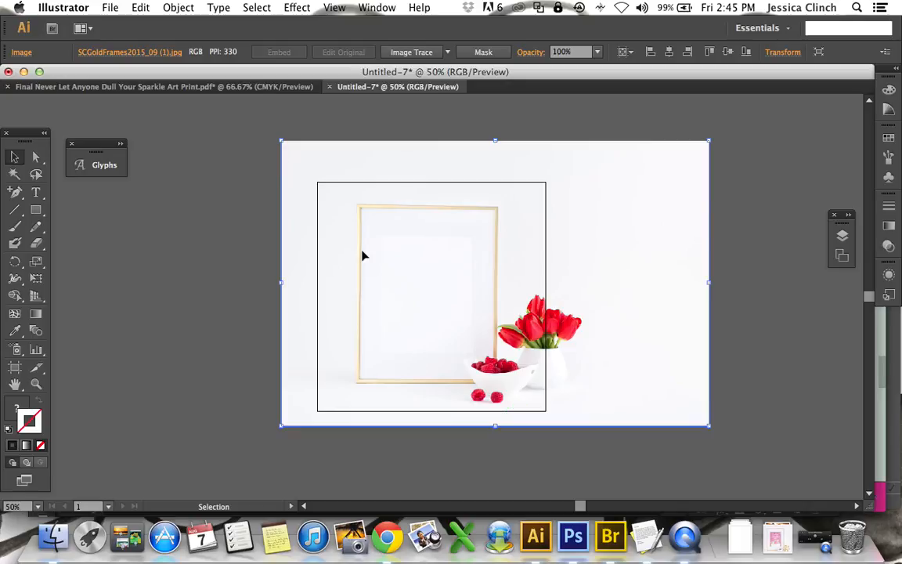
{"action": "scroll", "coordinate": [363, 256], "scroll_direction": "down", "scroll_amount": 1}
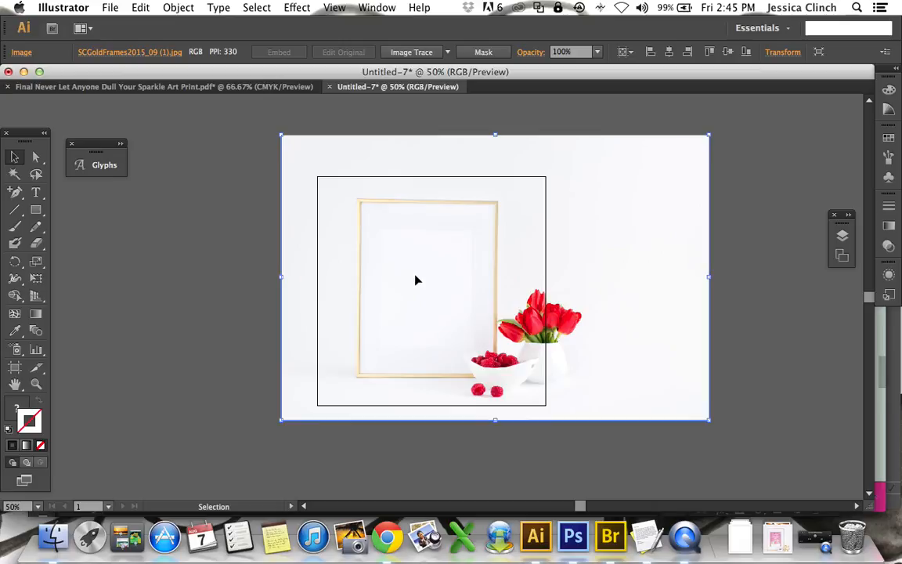
Sample the off-white color of the blank print area inside the gold frame with the Eyedropper.
{"action": "key", "text": "a"}
{"action": "key", "text": "super+equal"}
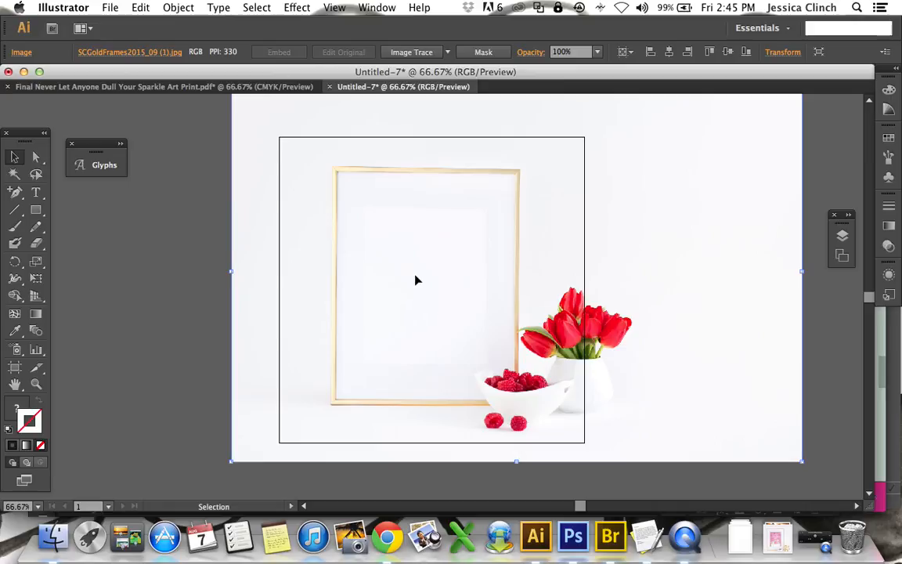
{"action": "scroll", "coordinate": [416, 279], "scroll_direction": "up", "scroll_amount": 2}
{"action": "key", "text": "super+equal"}
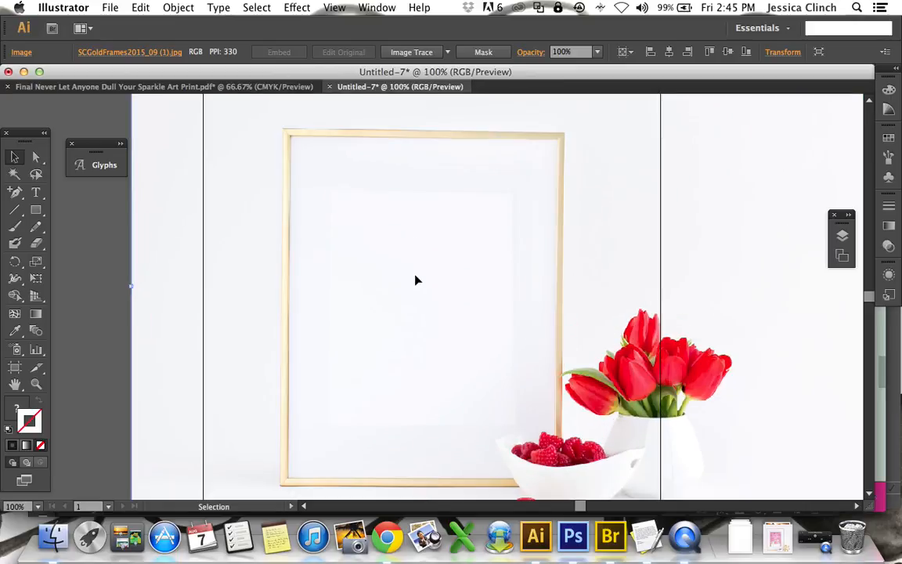
{"action": "scroll", "coordinate": [415, 279], "scroll_direction": "down", "scroll_amount": 1}
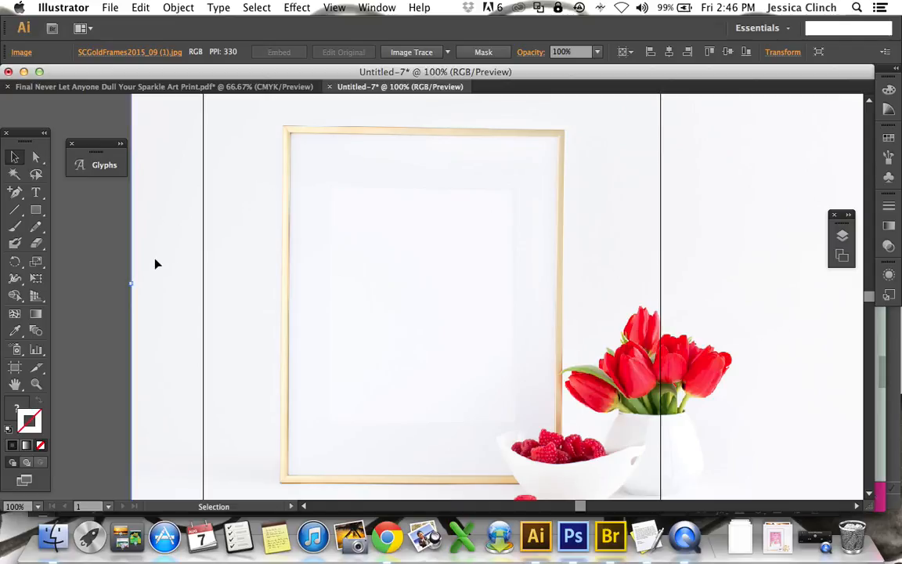
{"action": "left_click", "coordinate": [15, 332]}
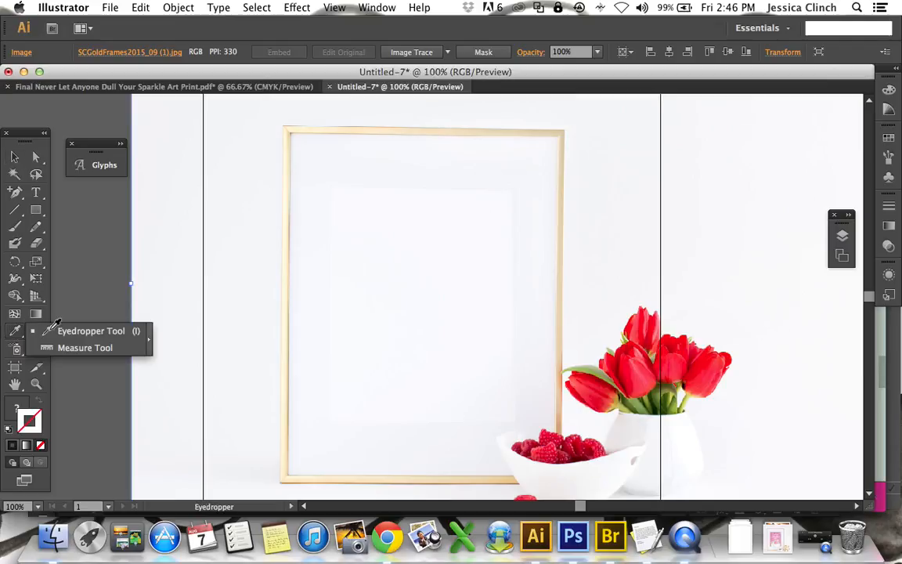
{"action": "left_click", "coordinate": [492, 199]}
{"action": "left_click", "coordinate": [496, 193]}
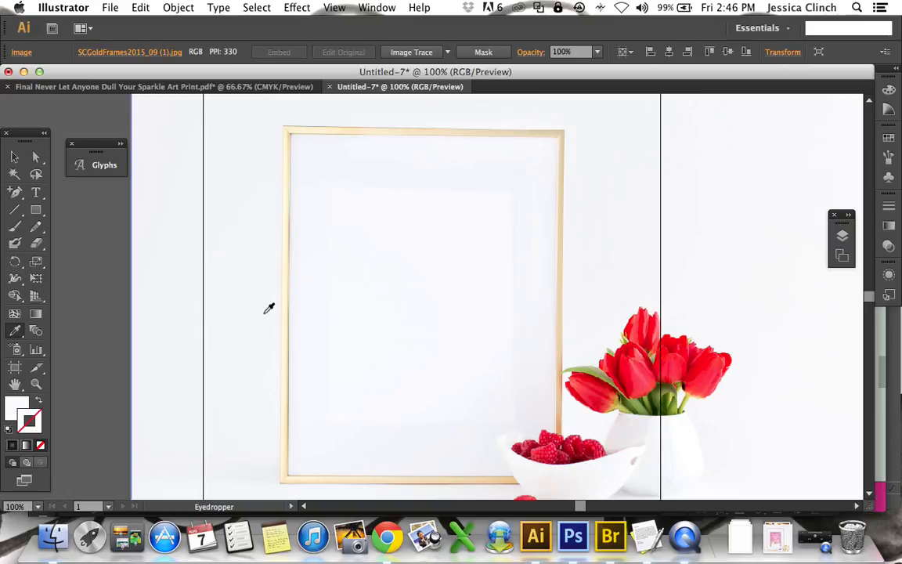
Check the sampled fill color's hex code in the Color Picker and keep the color.
{"action": "left_click", "coordinate": [21, 406]}
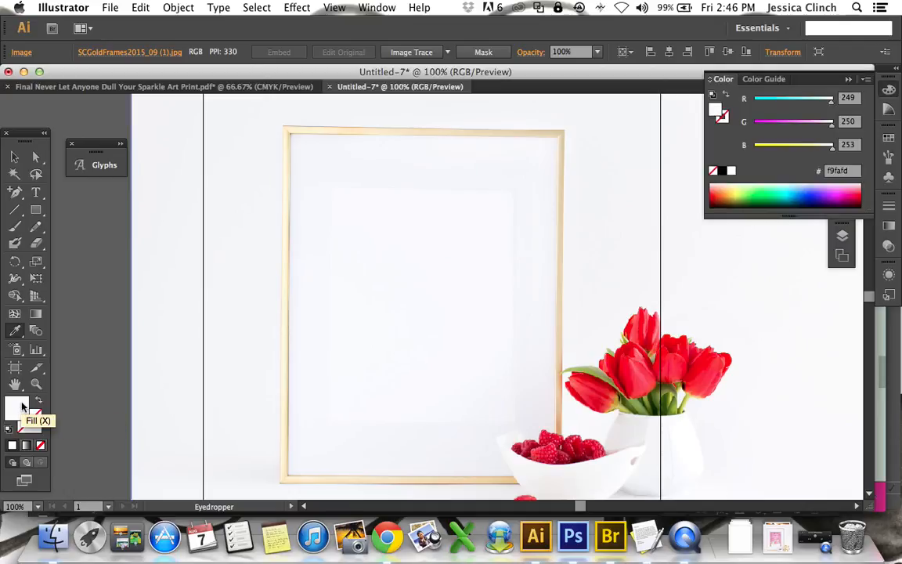
{"action": "double_click", "coordinate": [21, 406]}
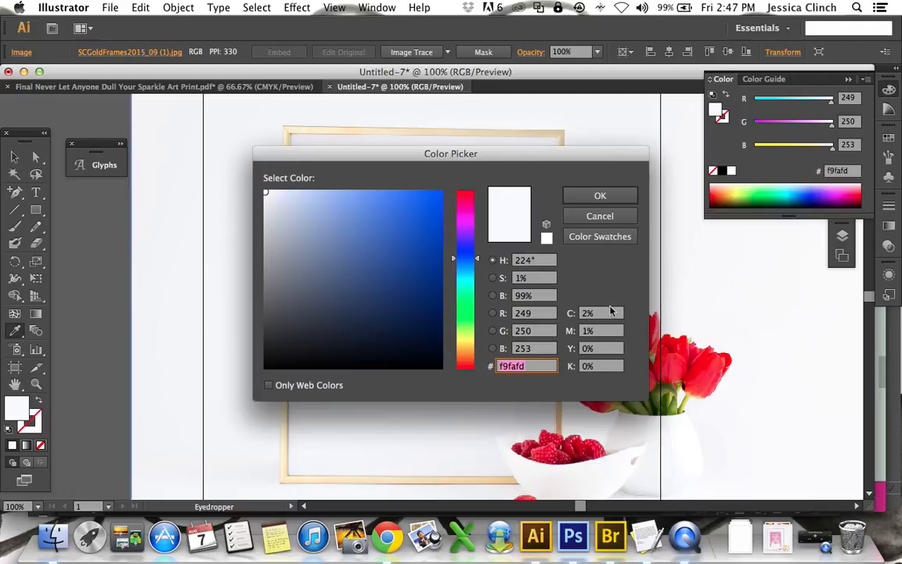
{"action": "left_click", "coordinate": [533, 365]}
{"action": "double_click", "coordinate": [533, 366]}
{"action": "left_click", "coordinate": [598, 196]}
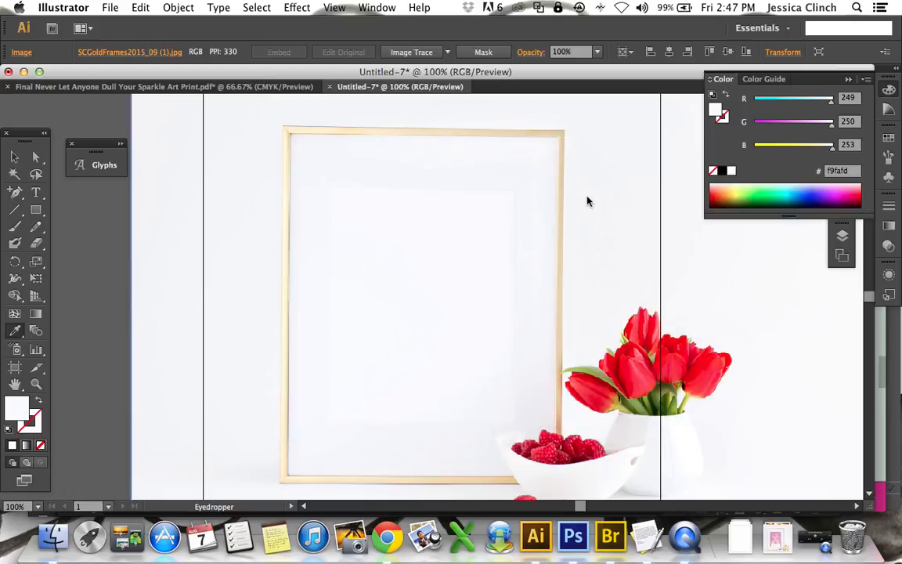
{"action": "left_click", "coordinate": [279, 272]}
Draw a rectangle about 256 × 332 pt over the blank print area inside the gold frame.
{"action": "left_click", "coordinate": [33, 214]}
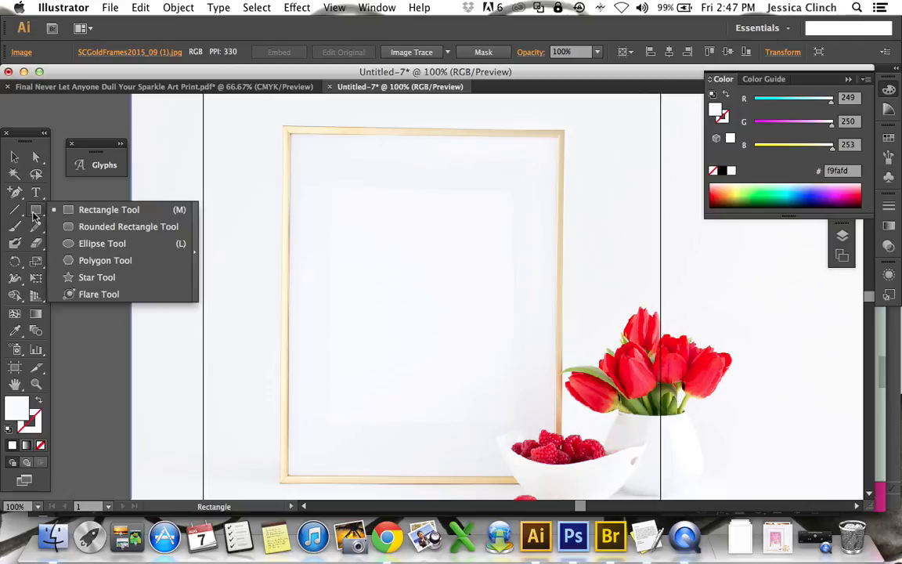
{"action": "left_click", "coordinate": [78, 216]}
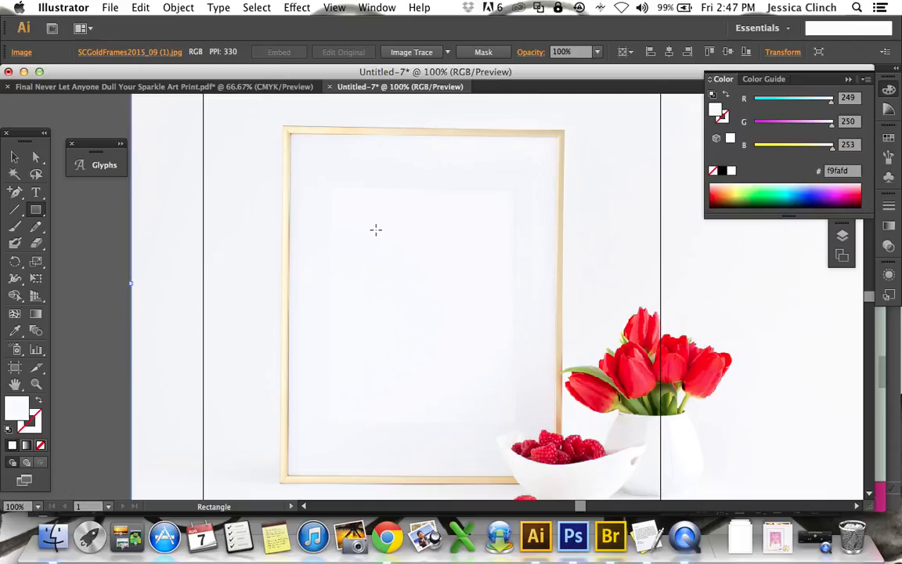
{"action": "key", "text": "super+equal"}
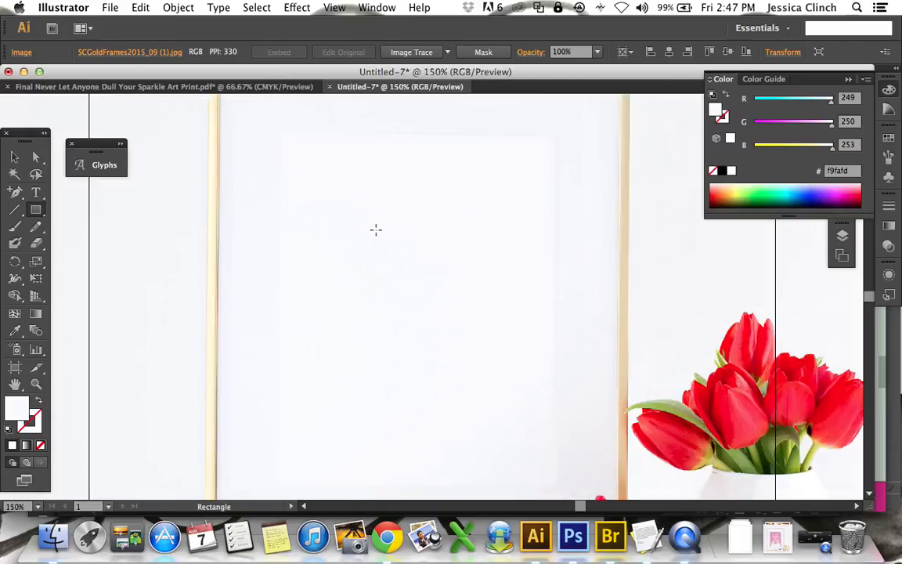
{"action": "scroll", "coordinate": [375, 229], "scroll_direction": "down", "scroll_amount": 1}
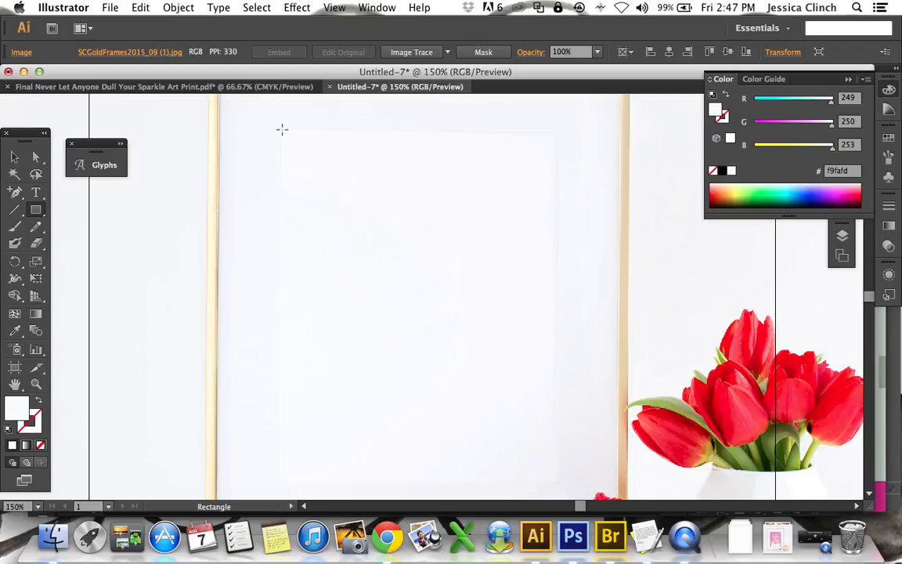
{"action": "left_click_drag", "start_coordinate": [281, 129], "coordinate": [317, 171]}
{"action": "mouse_move", "coordinate": [368, 241]}
{"action": "left_mouse_down"}
{"action": "mouse_move", "coordinate": [491, 412]}
{"action": "mouse_move", "coordinate": [553, 480]}
{"action": "left_mouse_up"}
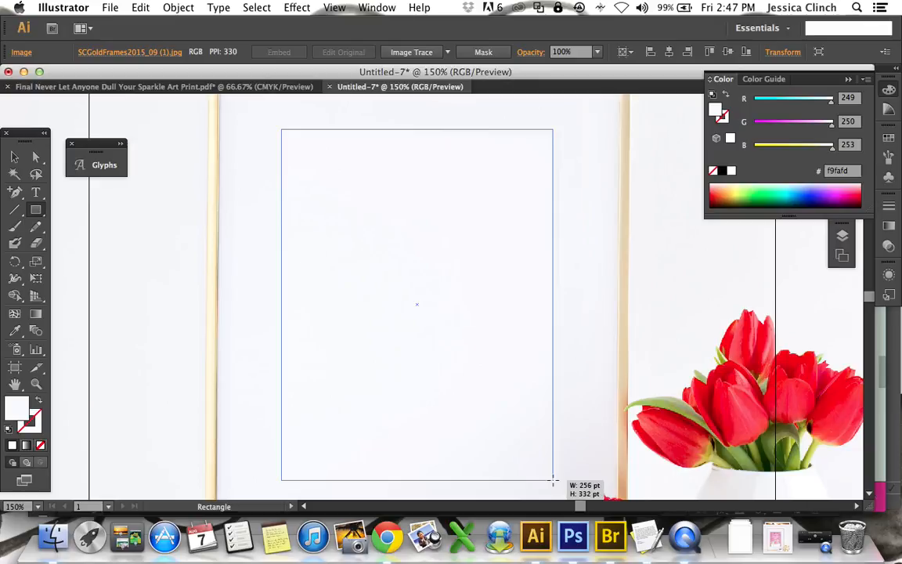
{"action": "left_click_drag", "start_coordinate": [552, 479], "coordinate": [554, 479]}
{"action": "left_click_drag", "start_coordinate": [553, 479], "coordinate": [553, 479]}
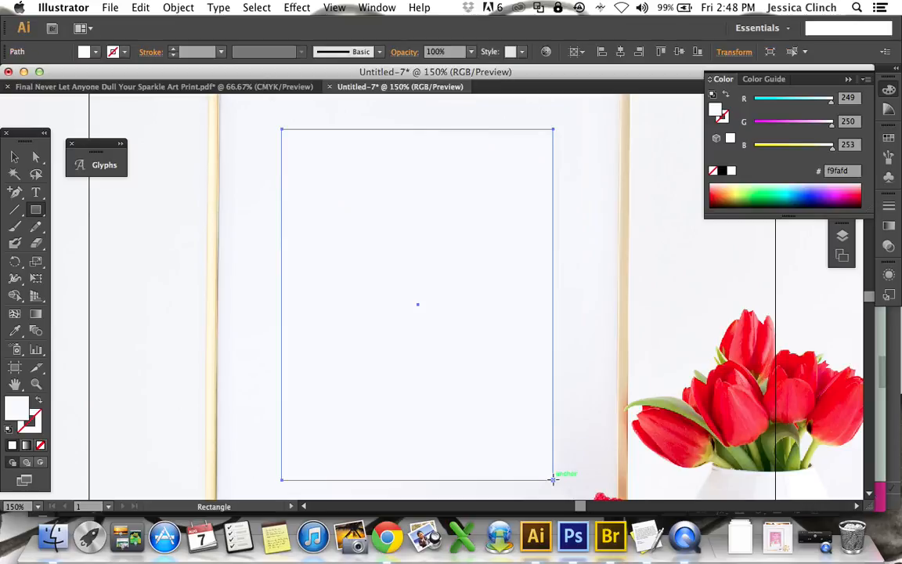
Review the rectangle's fill color in the Color Picker and accept it as it is.
{"action": "double_click", "coordinate": [22, 413]}
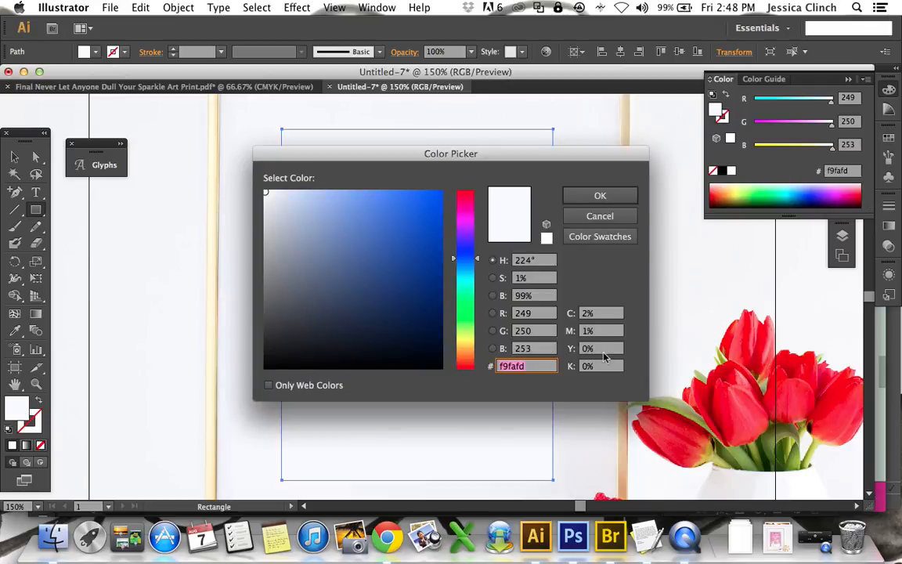
{"action": "left_click", "coordinate": [597, 197]}
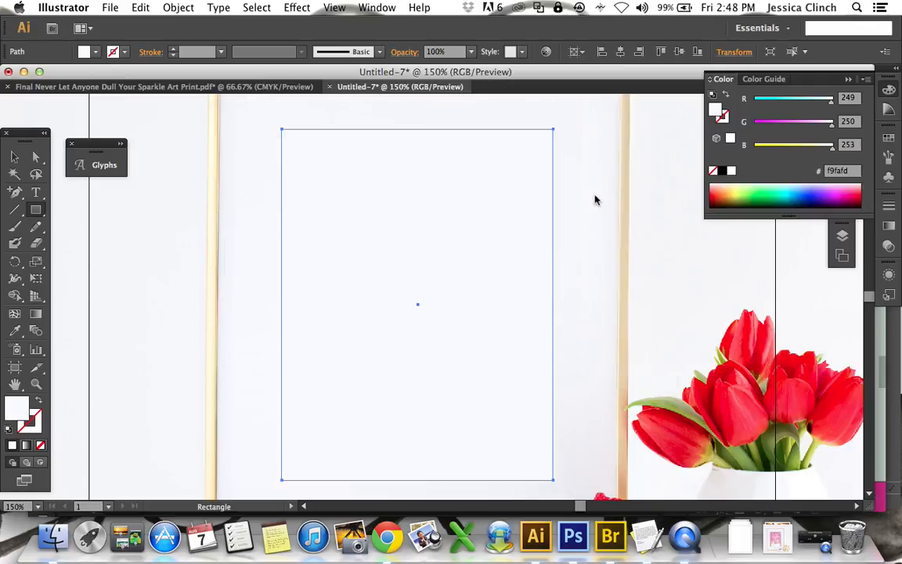
{"action": "key", "text": "super+shift+a"}
{"action": "key", "text": "super+a"}
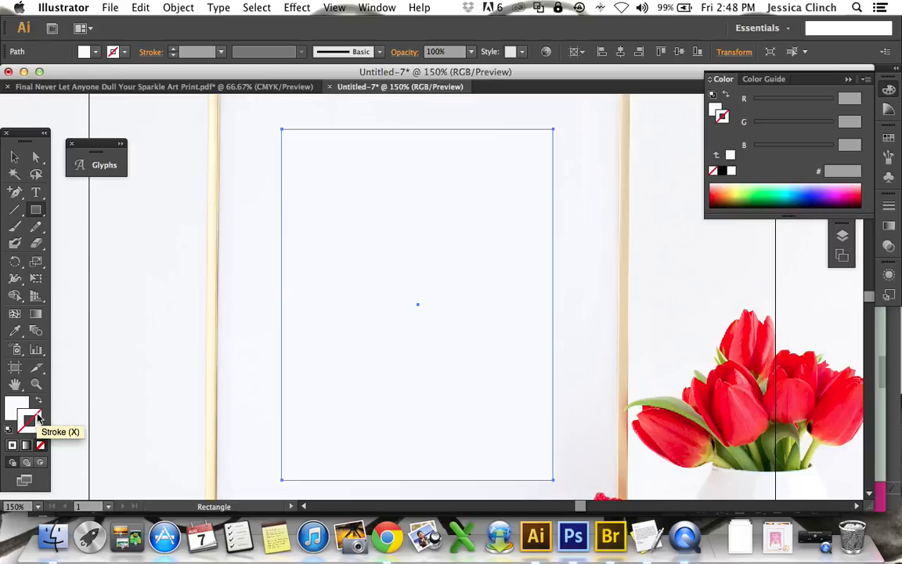
Give the rectangle over the print area a near-black stroke with hex color 01040a.
{"action": "double_click", "coordinate": [37, 418]}
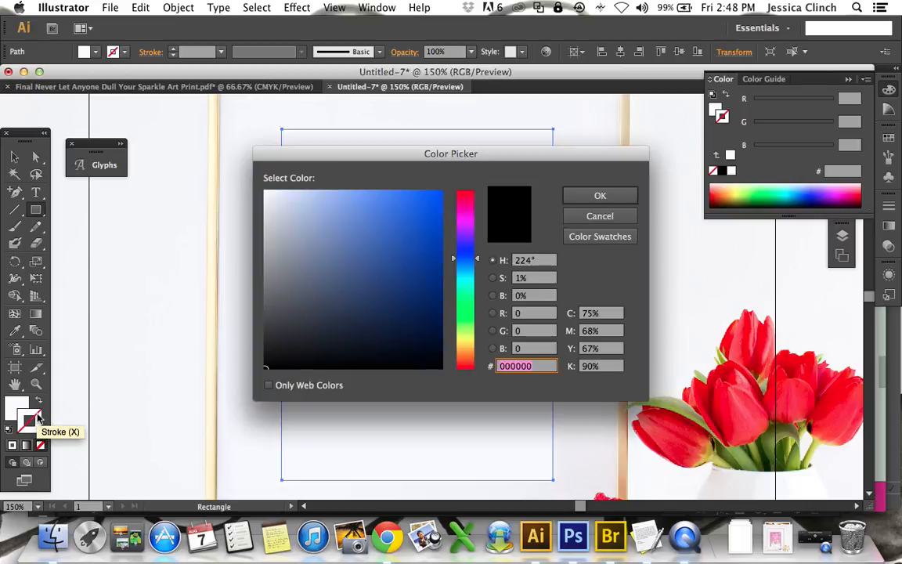
{"action": "left_click", "coordinate": [419, 365]}
{"action": "left_click", "coordinate": [419, 363]}
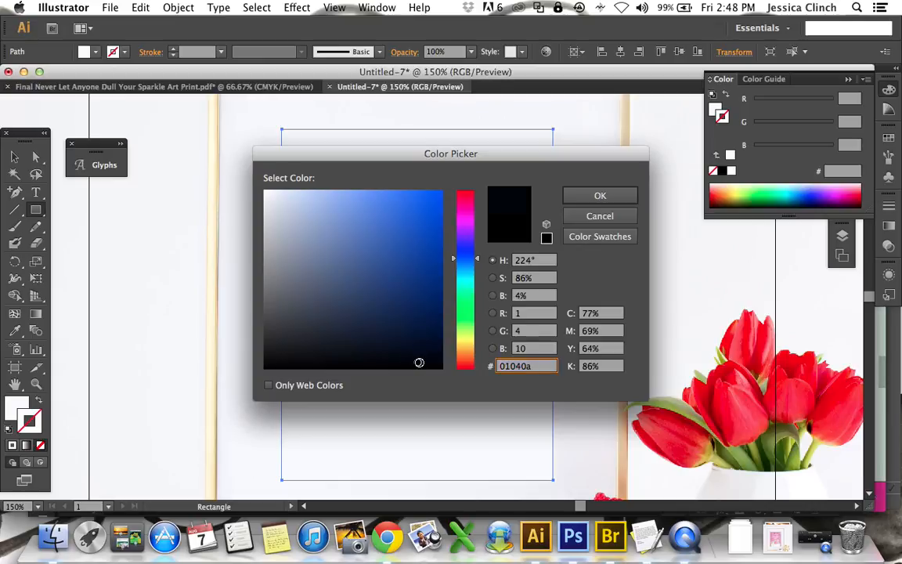
{"action": "key", "text": "Return"}
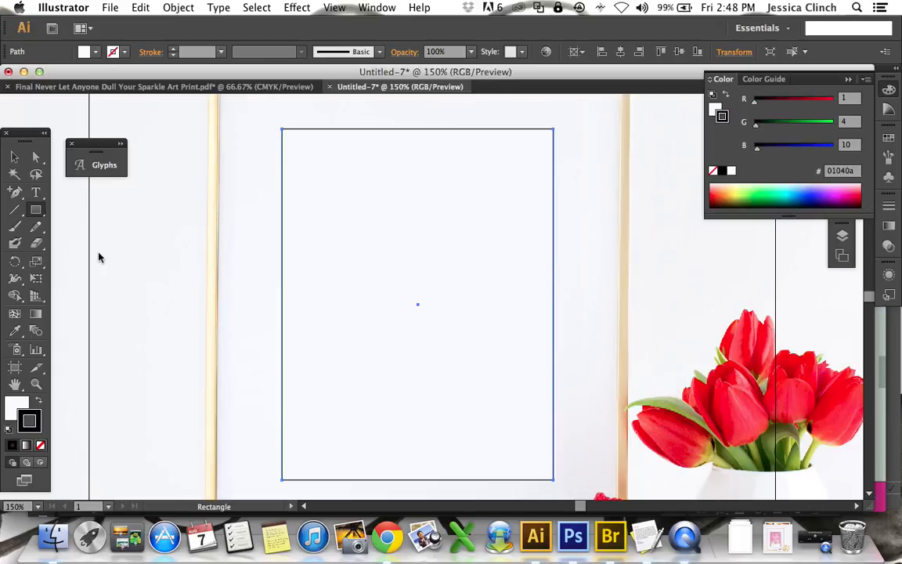
{"action": "left_click", "coordinate": [14, 157]}
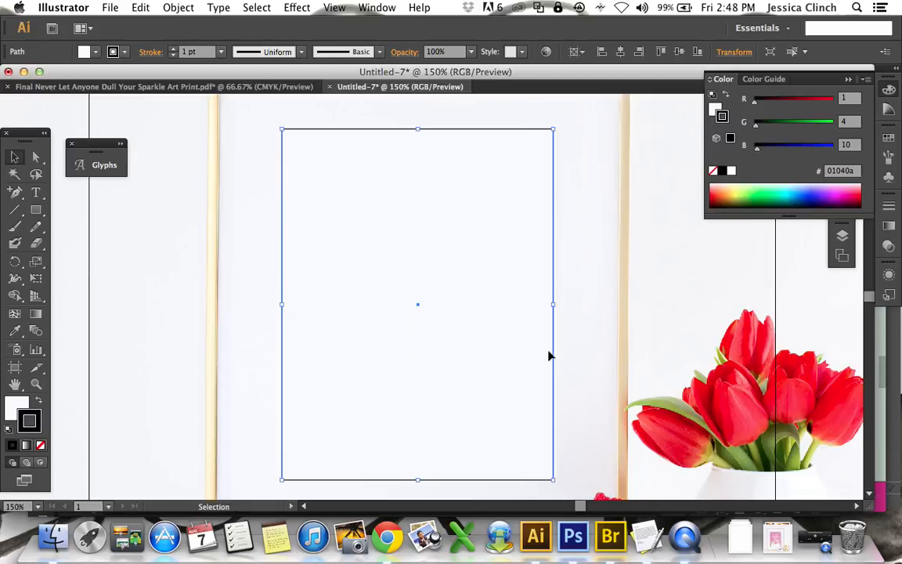
Collapse the Color panel and rotate the gold-frame stock photo very slightly counterclockwise.
{"action": "key", "text": "a"}
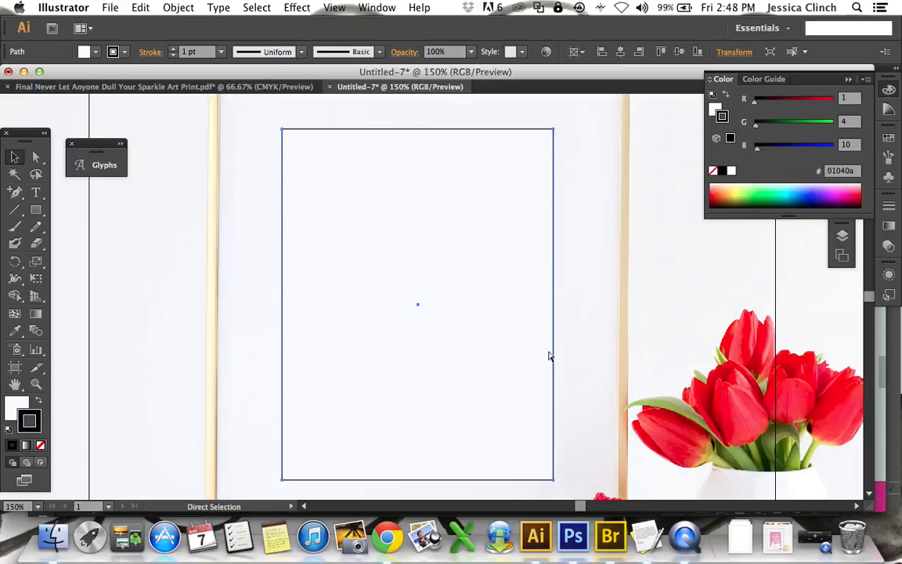
{"action": "key", "text": "super+minus"}
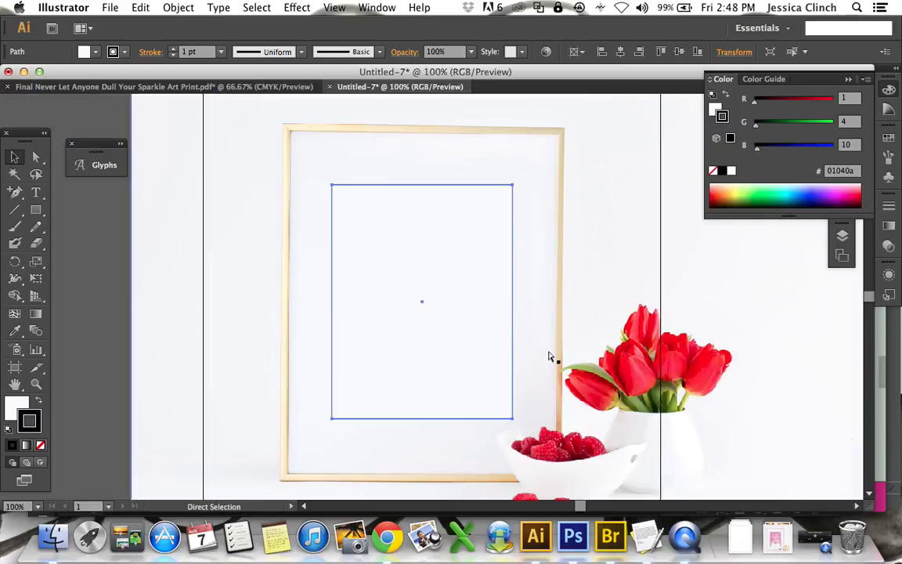
{"action": "key", "text": "super+minus"}
{"action": "key", "text": "v"}
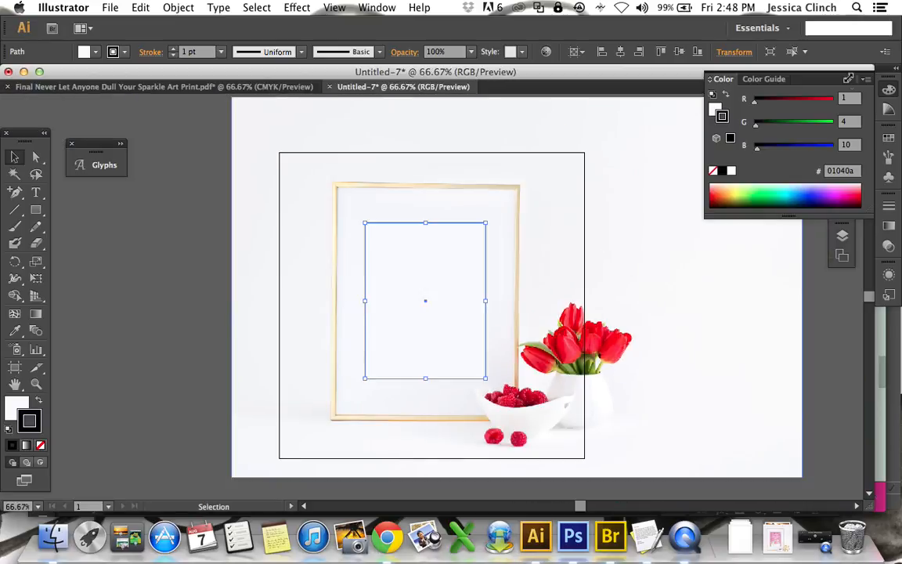
{"action": "left_click", "coordinate": [850, 80]}
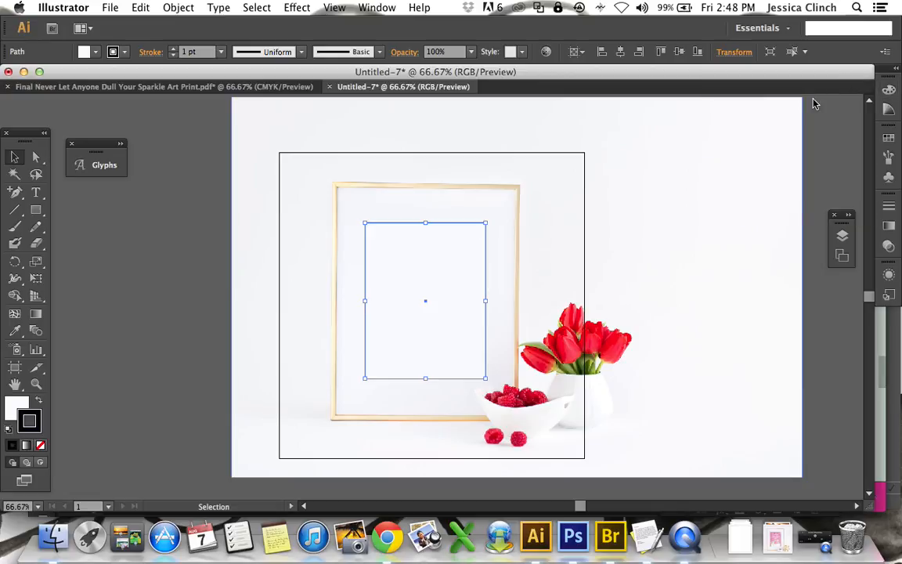
{"action": "scroll", "coordinate": [809, 102], "scroll_direction": "up", "scroll_amount": 1}
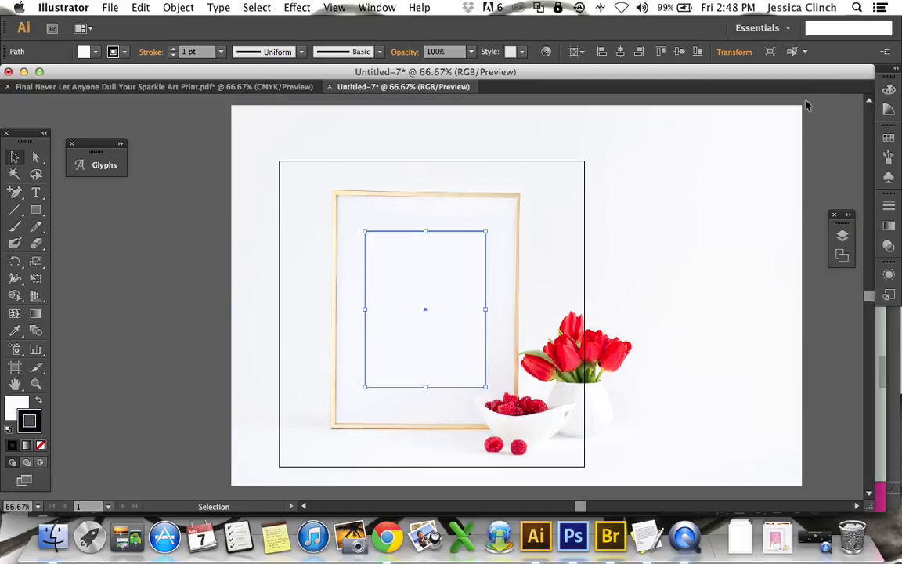
{"action": "left_click", "coordinate": [802, 107]}
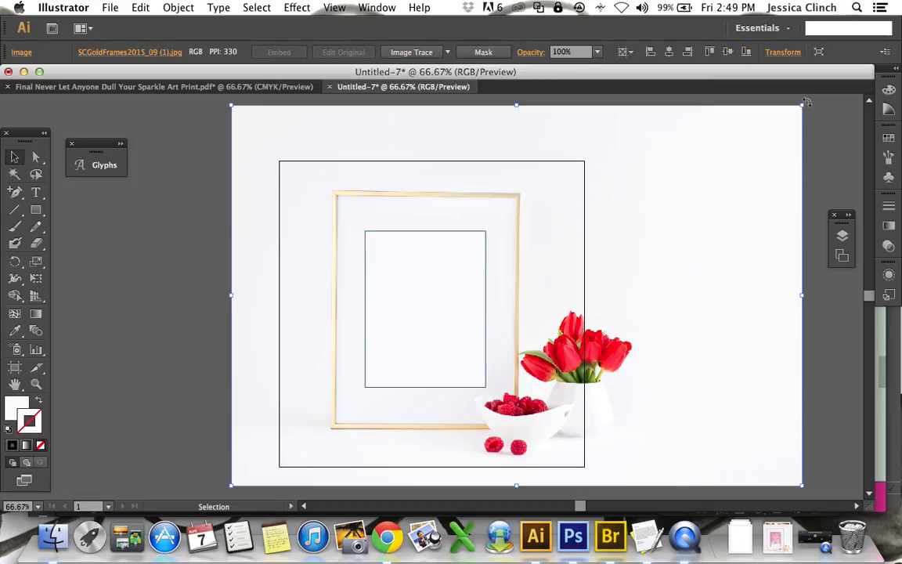
{"action": "left_click_drag", "start_coordinate": [807, 102], "coordinate": [806, 102]}
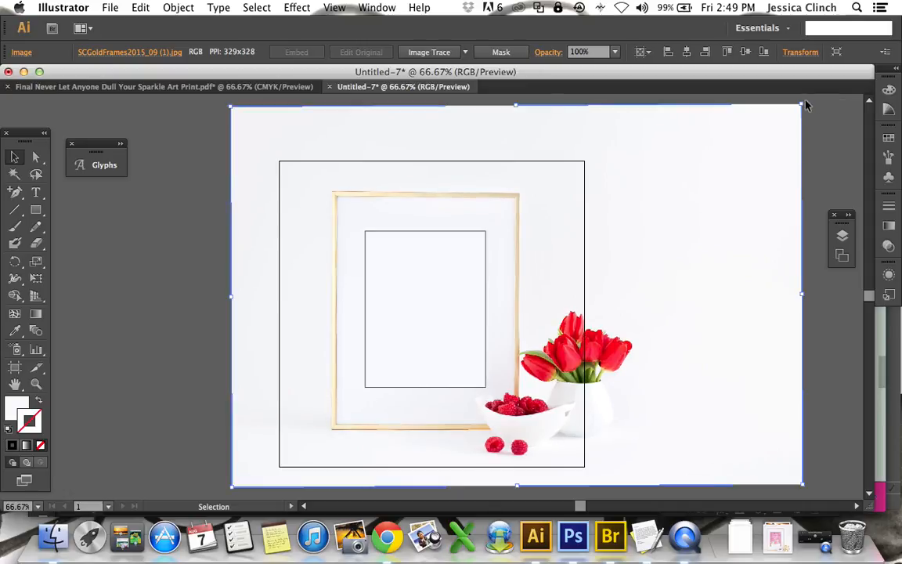
Reposition the outlined rectangle inside the gold frame, nudging it upward to even out the margins.
{"action": "key", "text": "super+equal"}
{"action": "key", "text": "super+equal"}
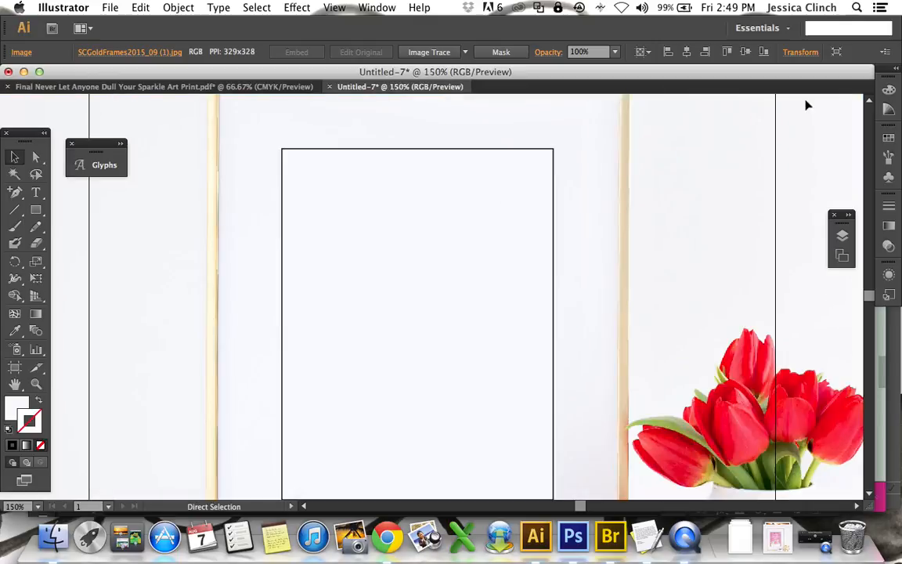
{"action": "key", "text": "super+equal"}
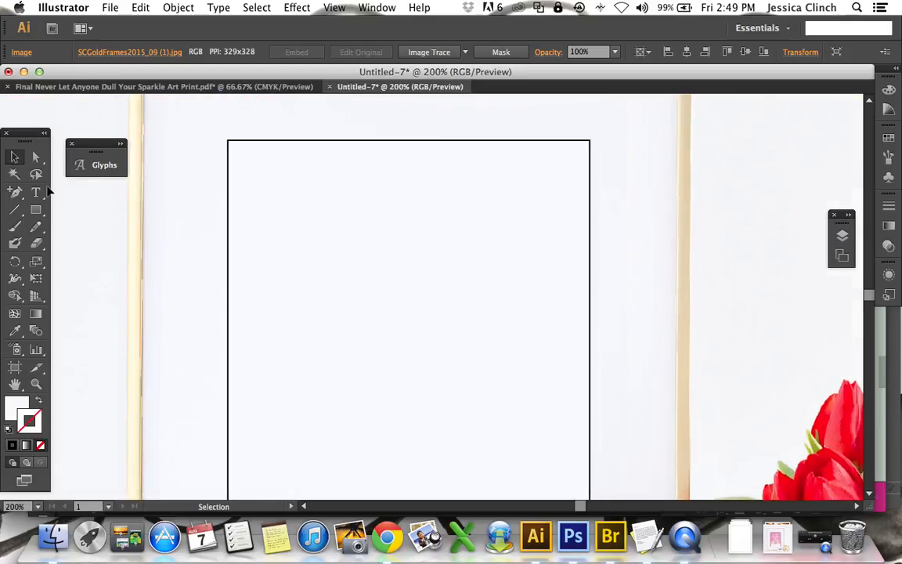
{"action": "left_click", "coordinate": [18, 159]}
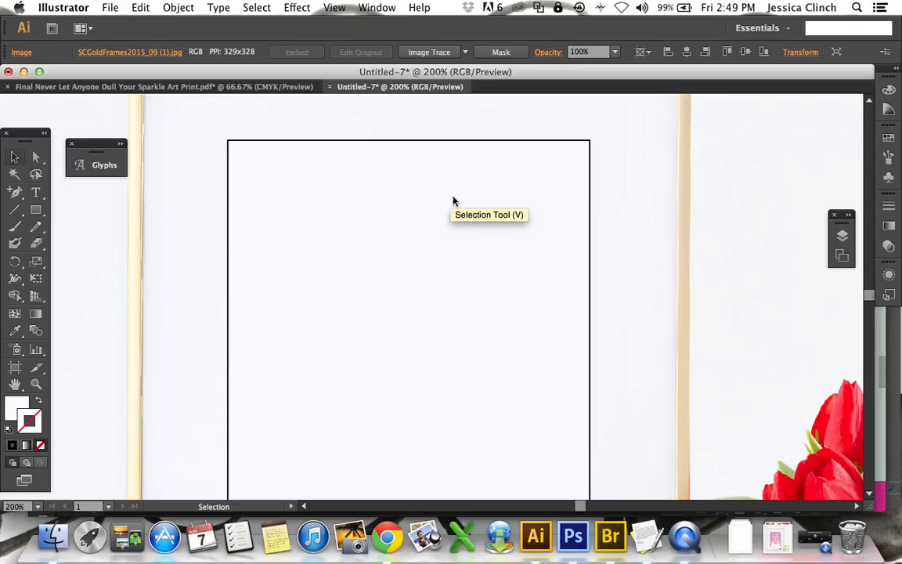
{"action": "mouse_move", "coordinate": [528, 152]}
{"action": "left_mouse_down"}
{"action": "mouse_move", "coordinate": [545, 157]}
{"action": "mouse_move", "coordinate": [531, 161]}
{"action": "left_mouse_up"}
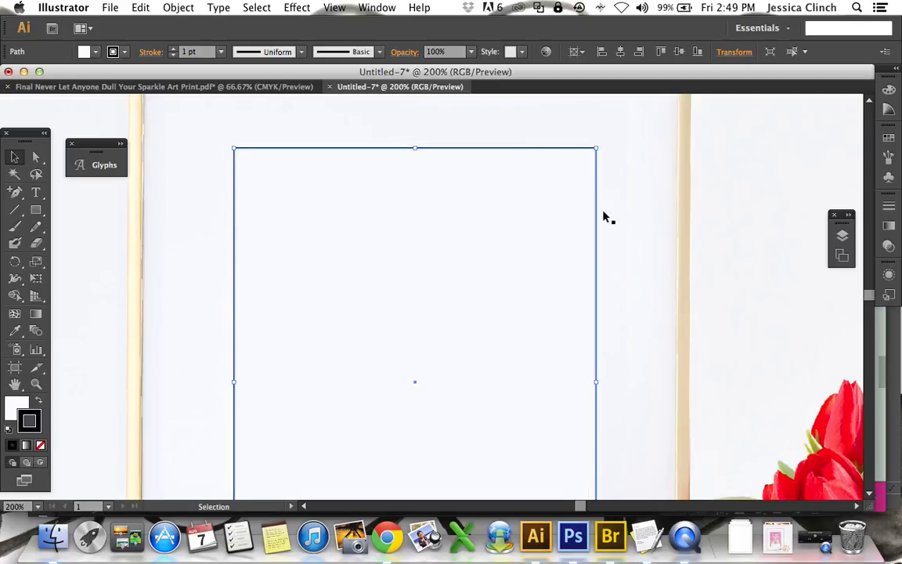
{"action": "key", "text": "Up"}
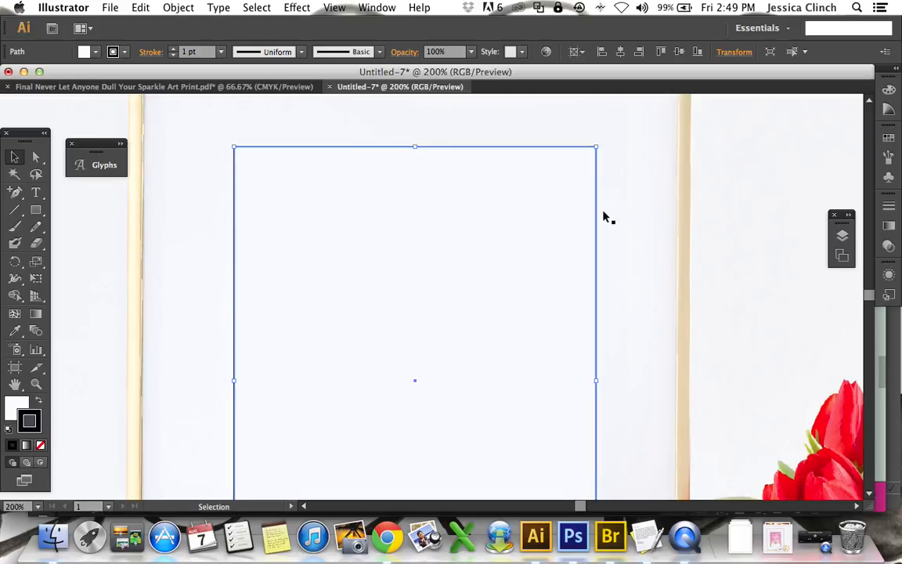
{"action": "key", "text": "Up"}
{"action": "key", "text": "Up"}
Widen the rectangle slightly by extending its left edge toward the gold frame.
{"action": "scroll", "coordinate": [606, 217], "scroll_direction": "down", "scroll_amount": 10}
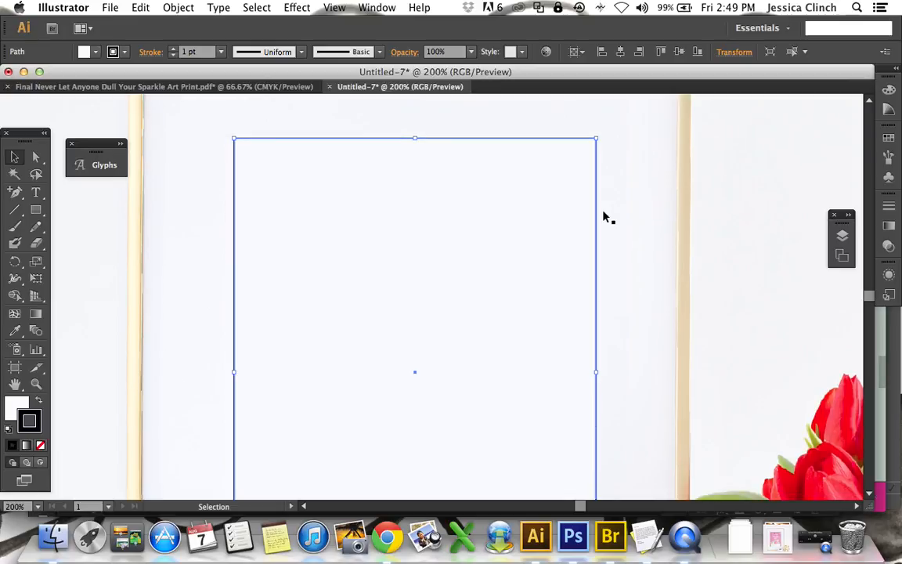
{"action": "scroll", "coordinate": [376, 364], "scroll_direction": "down", "scroll_amount": 3}
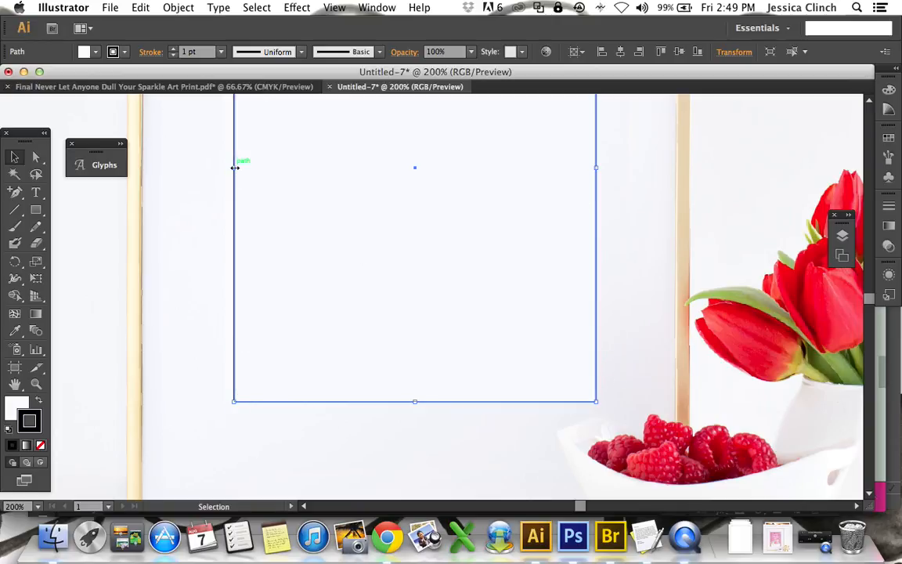
{"action": "left_click_drag", "start_coordinate": [234, 167], "coordinate": [227, 169]}
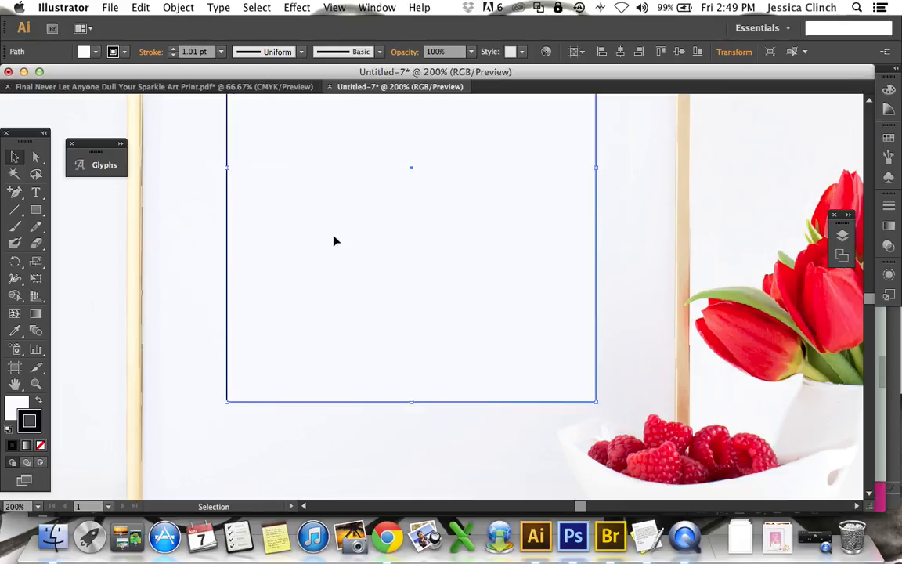
Remove the stroke from the rectangle inside the gold frame and deselect it.
{"action": "scroll", "coordinate": [333, 241], "scroll_direction": "up", "scroll_amount": 1}
{"action": "scroll", "coordinate": [334, 241], "scroll_direction": "up", "scroll_amount": 5}
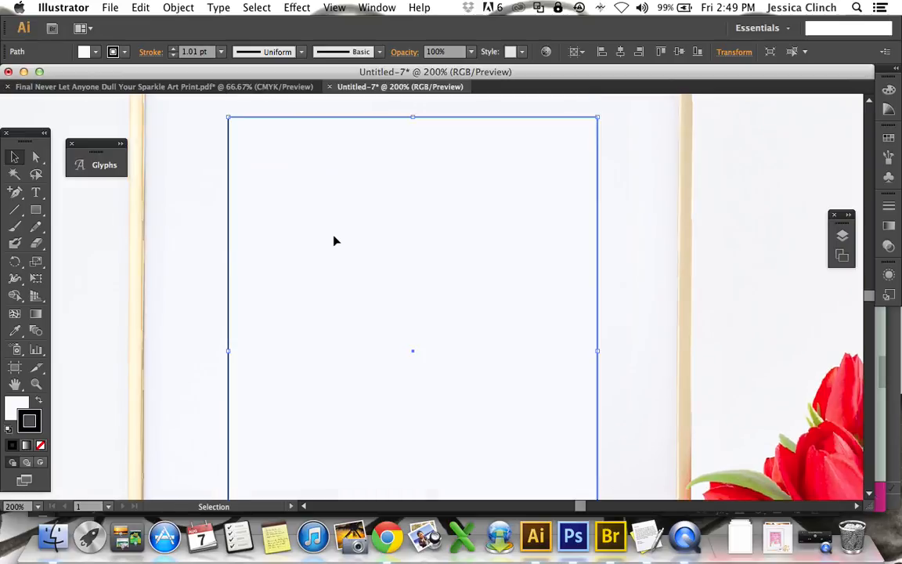
{"action": "left_click", "coordinate": [209, 269]}
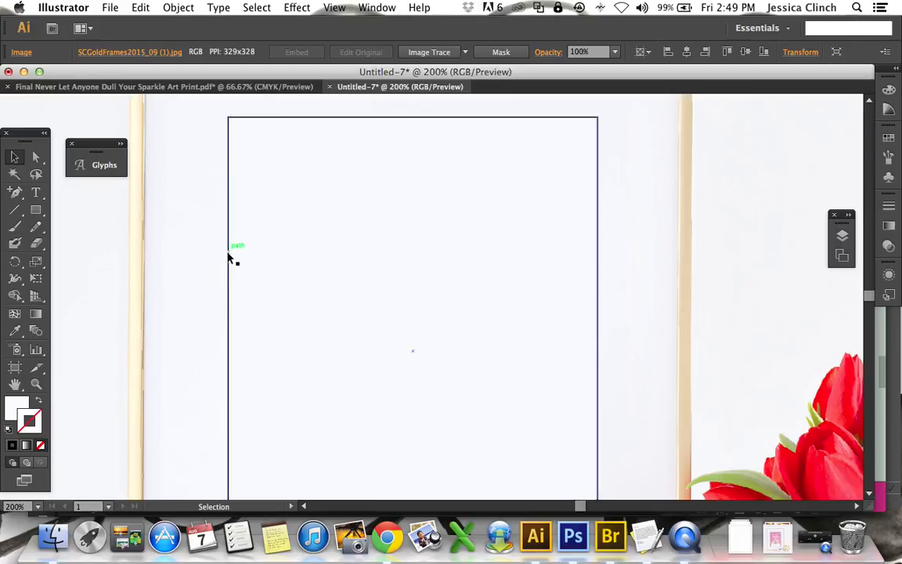
{"action": "left_click", "coordinate": [228, 252]}
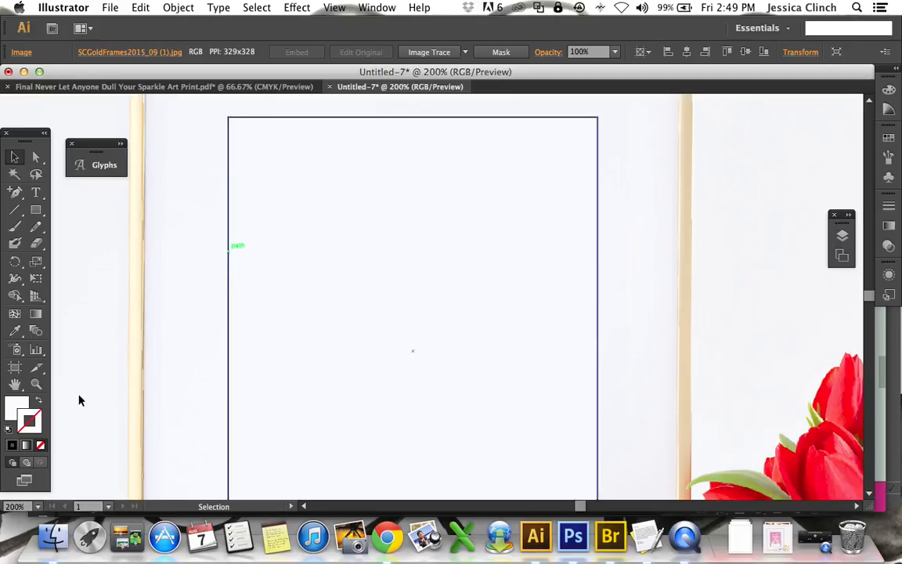
{"action": "left_click", "coordinate": [41, 445]}
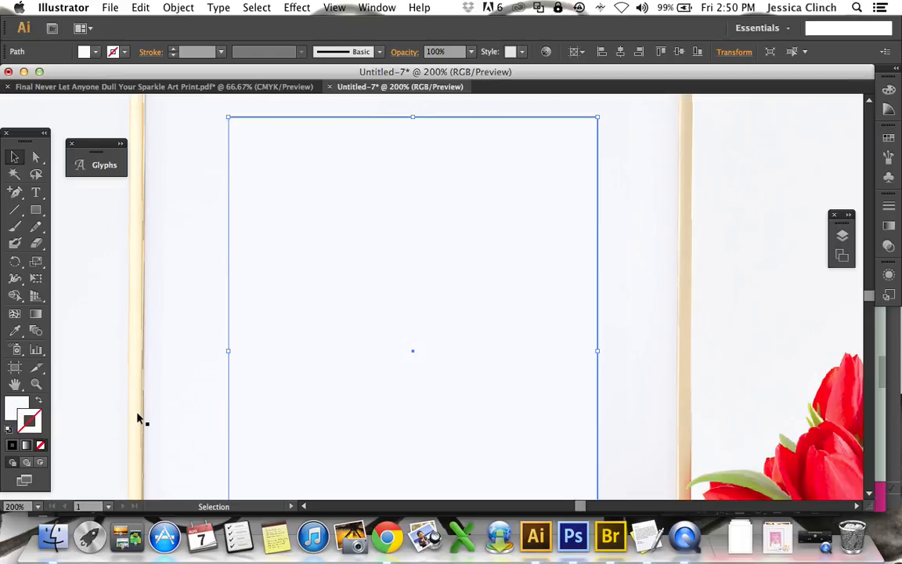
{"action": "key", "text": "a"}
{"action": "key", "text": "super+minus"}
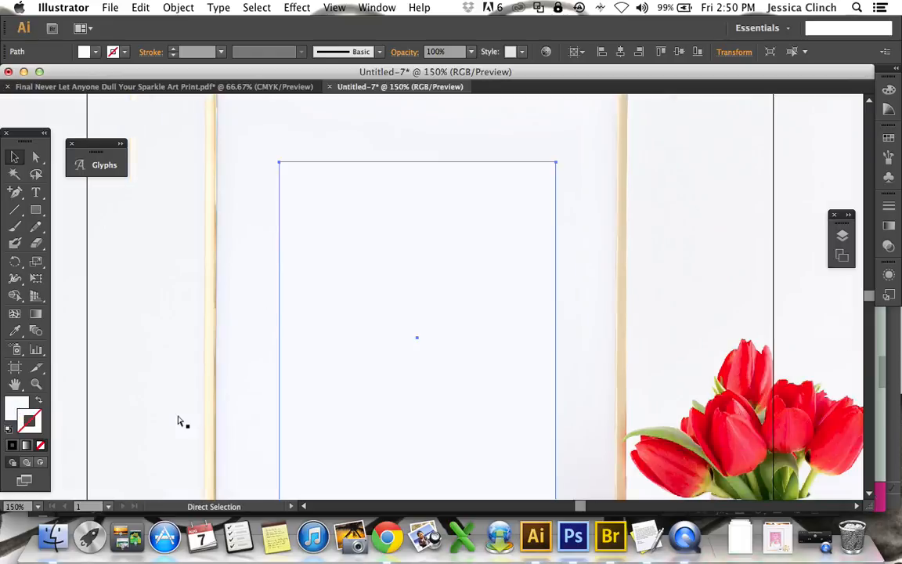
{"action": "key", "text": "super+minus"}
{"action": "key", "text": "v"}
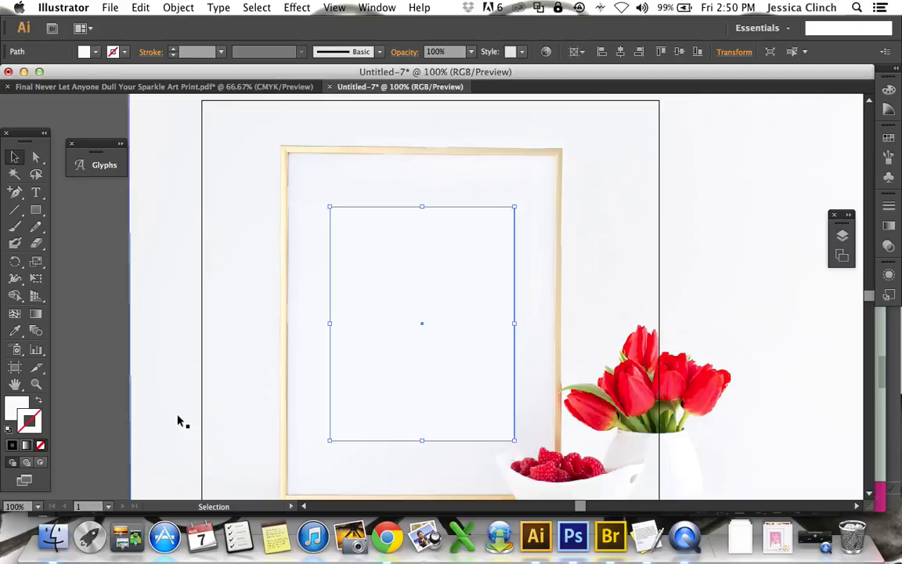
{"action": "key", "text": "super+minus"}
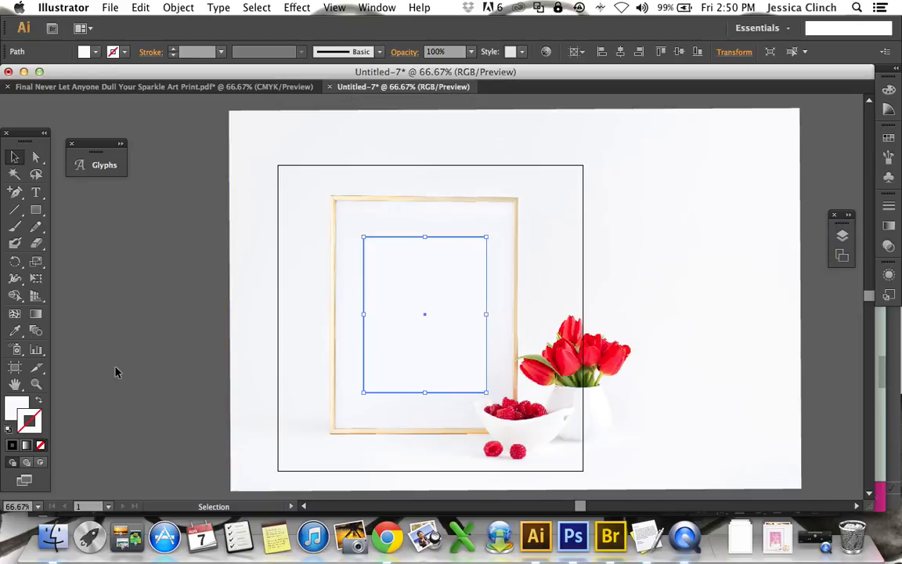
{"action": "left_click", "coordinate": [154, 363]}
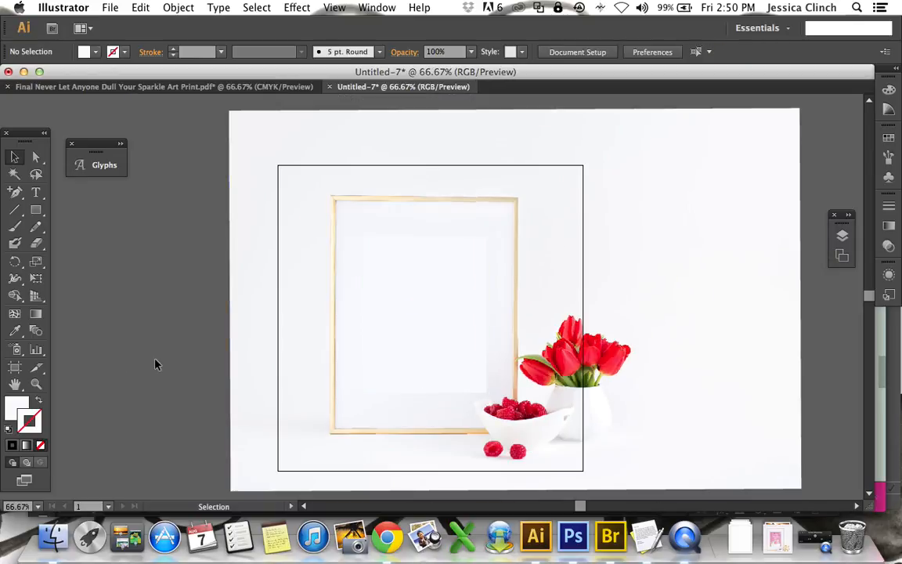
Switch to the Never Let Anyone Dull Your Sparkle art print document and create an 8 × 10 in rectangle.
{"action": "left_click", "coordinate": [152, 87]}
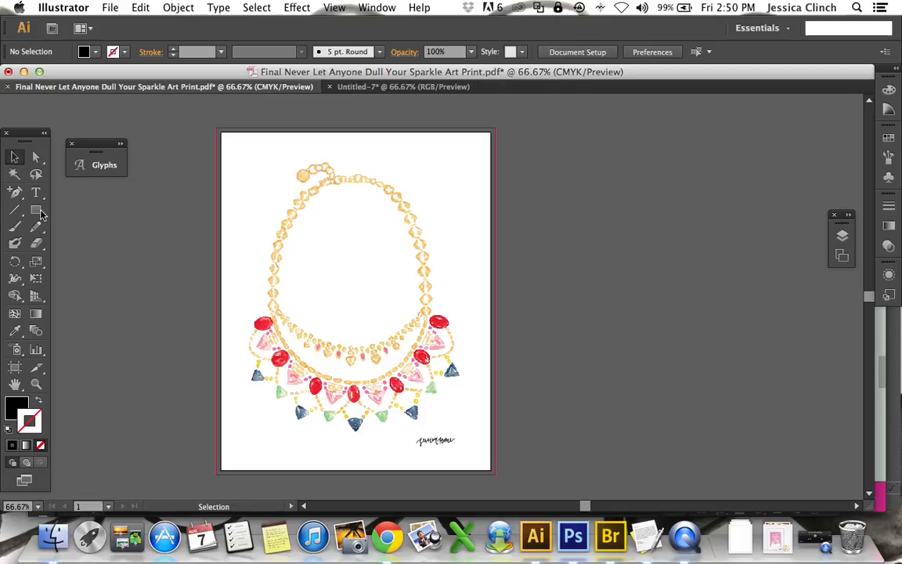
{"action": "left_click_drag", "start_coordinate": [40, 214], "coordinate": [143, 213]}
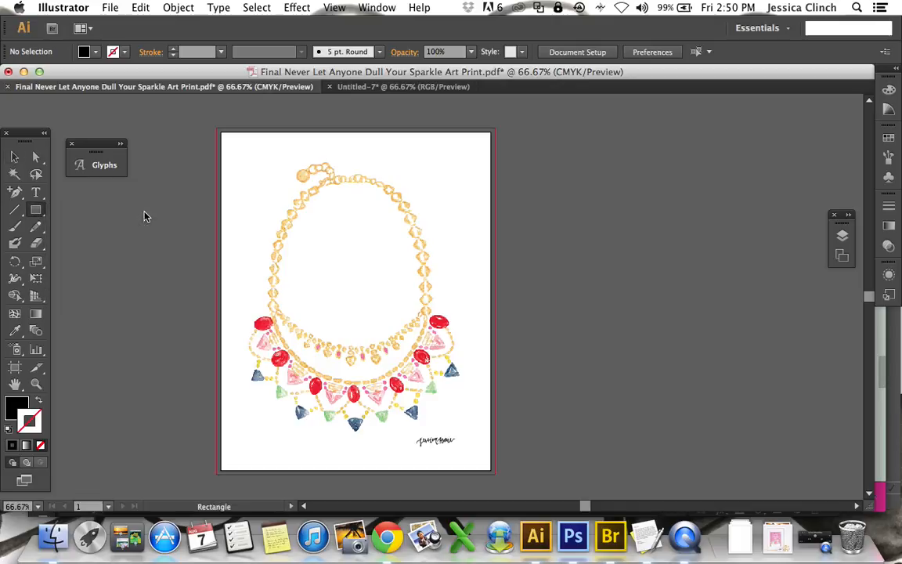
{"action": "left_click", "coordinate": [174, 183]}
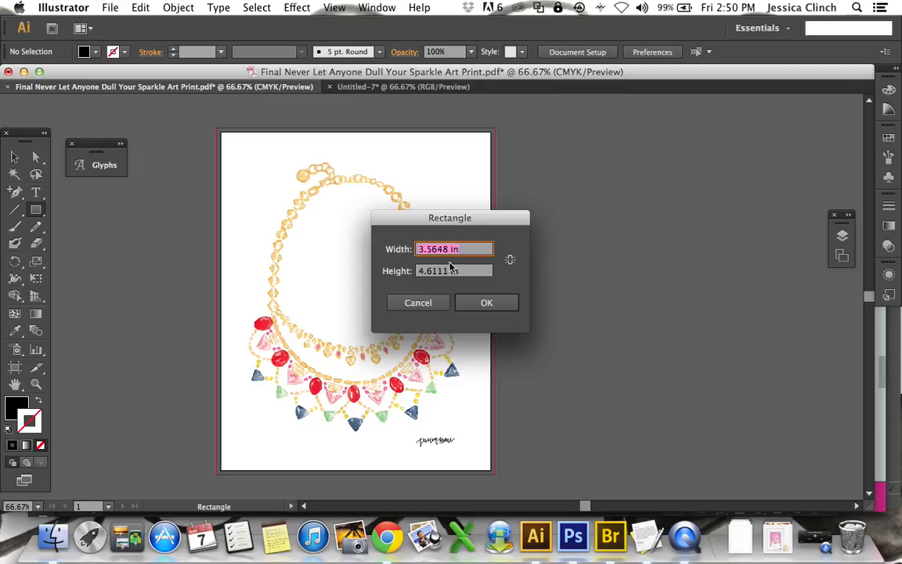
{"action": "type", "text": "8"}
{"action": "key", "text": "Tab"}
{"action": "type", "text": "10"}
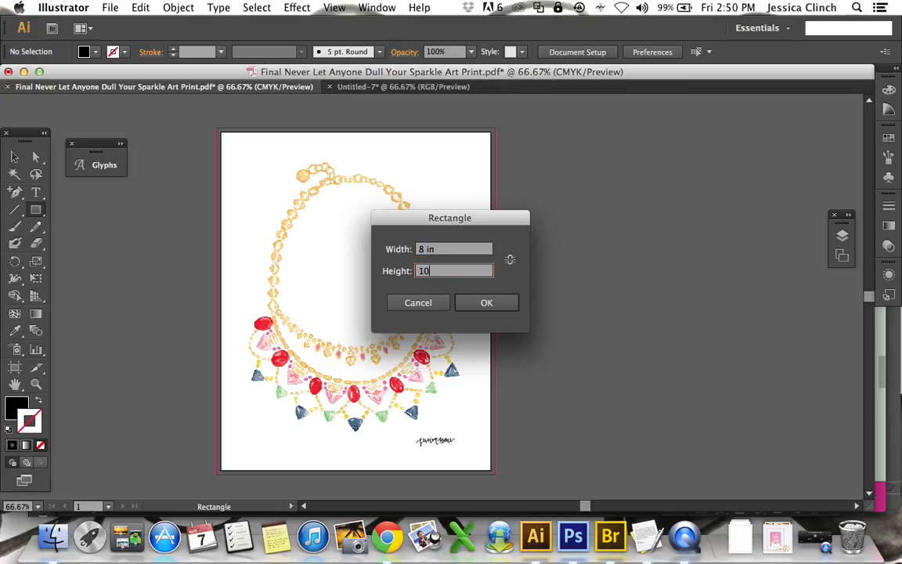
{"action": "key", "text": "Return"}
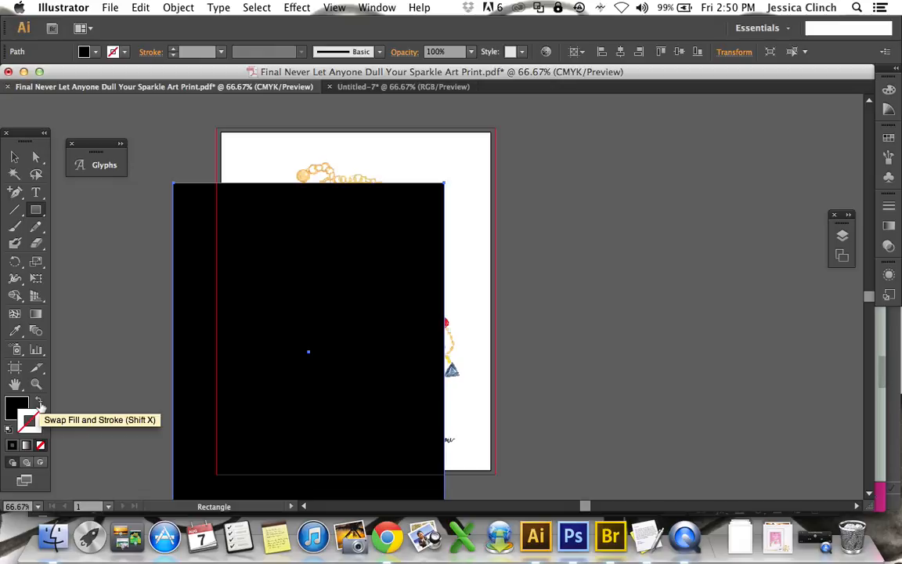
Swap the new rectangle's fill and stroke to make it an outline, and center it horizontally on the artboard.
{"action": "left_click", "coordinate": [40, 405]}
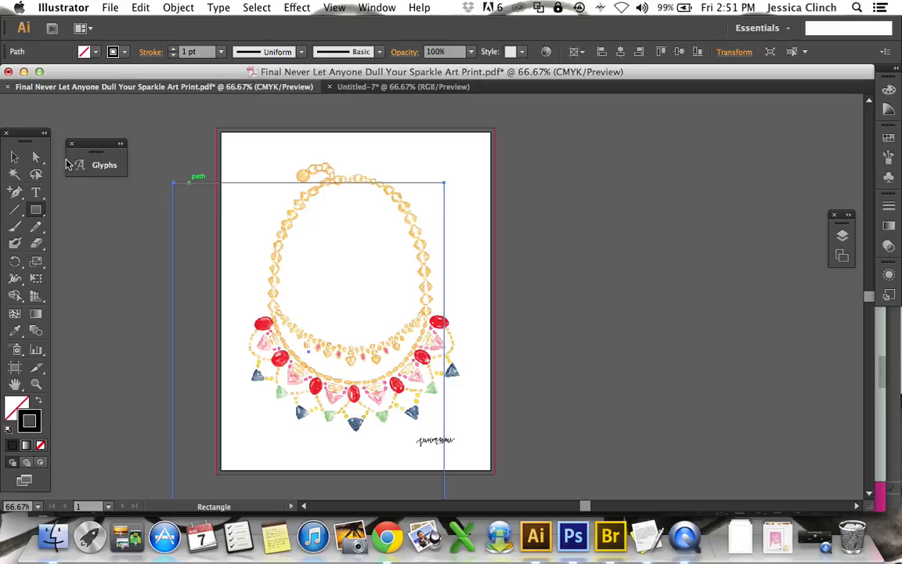
{"action": "left_click", "coordinate": [13, 157]}
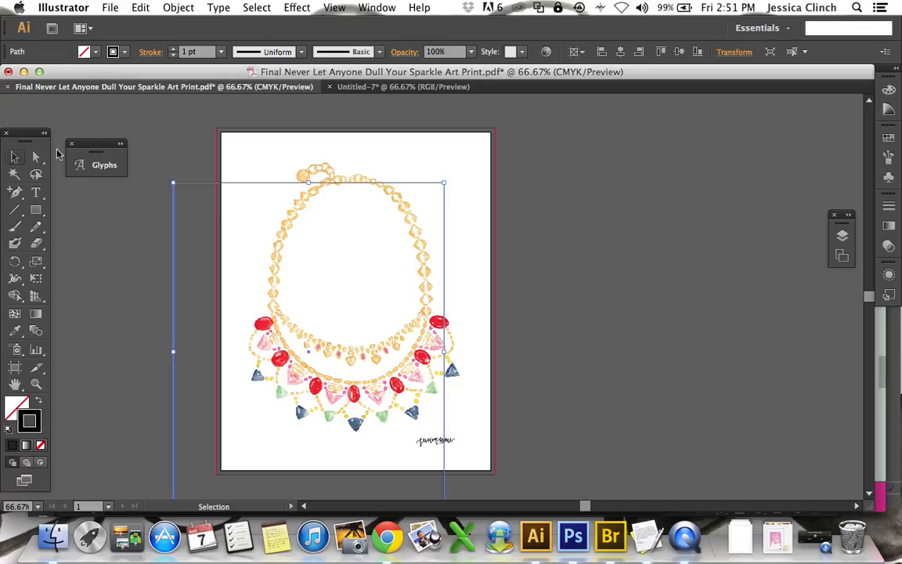
{"action": "left_click", "coordinate": [621, 52]}
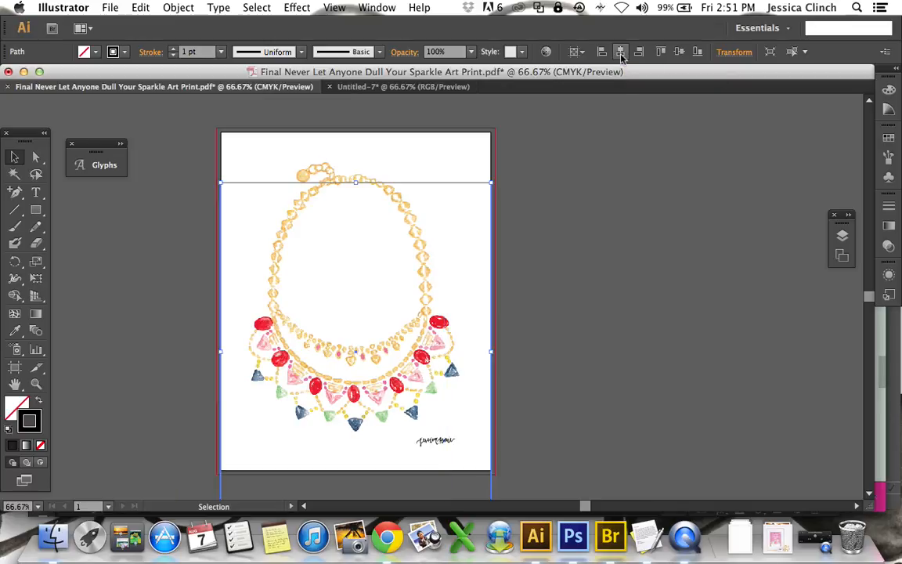
Center the 8 × 10 in outline vertically on the artboard, deselect it, and expand Layer 1 to list its objects.
{"action": "left_click", "coordinate": [680, 54]}
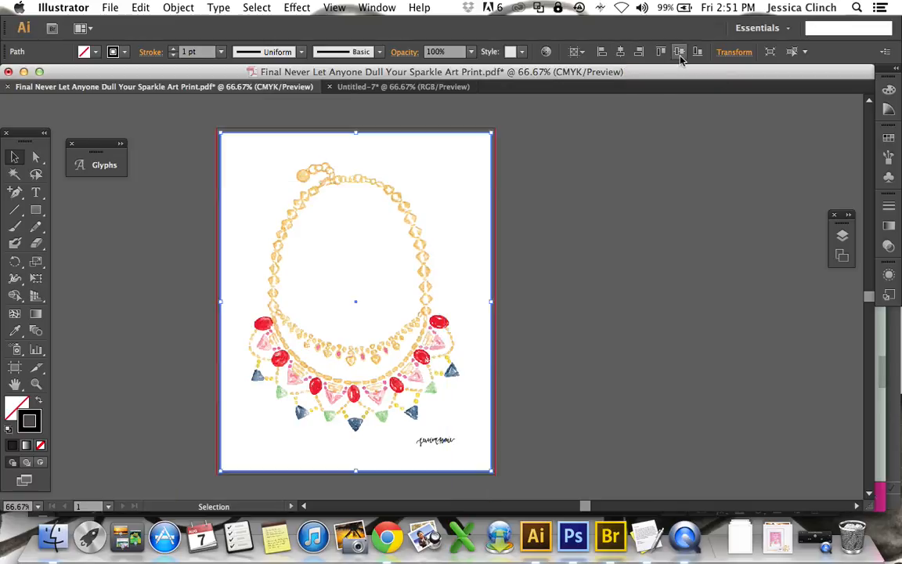
{"action": "left_click", "coordinate": [664, 197]}
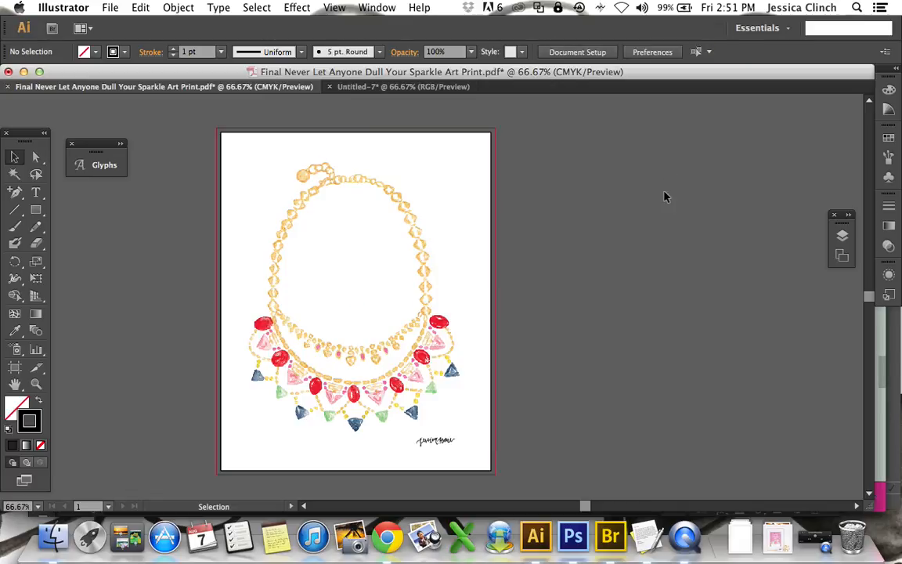
{"action": "left_click", "coordinate": [843, 237]}
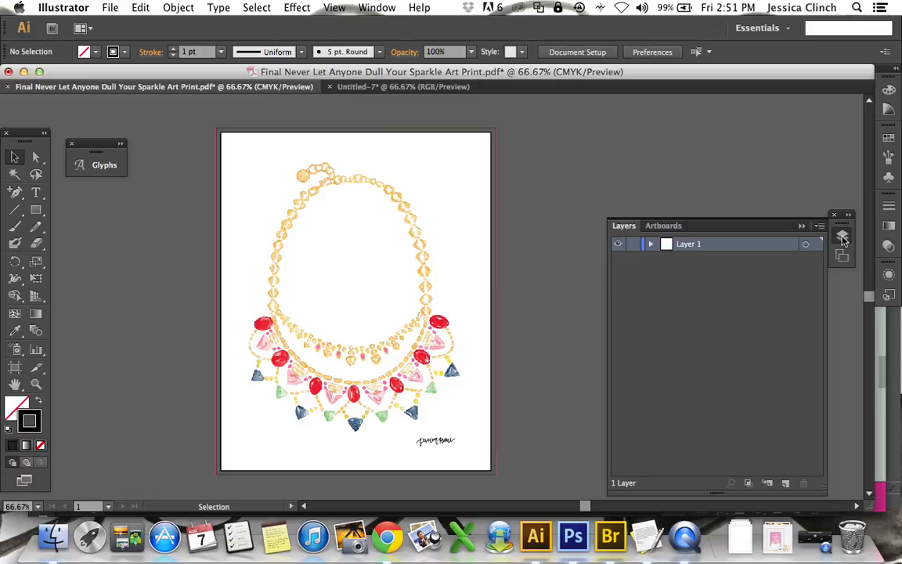
{"action": "left_click", "coordinate": [651, 245]}
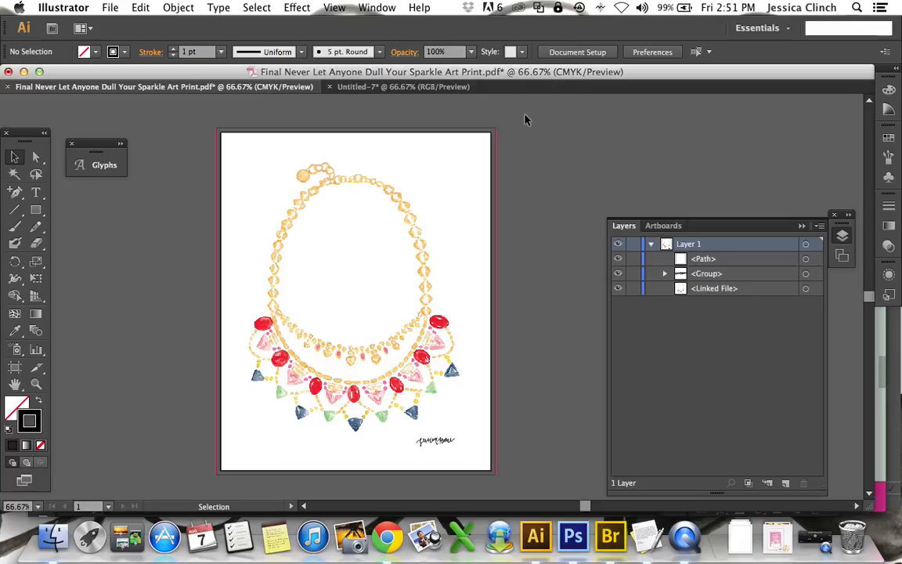
Select all the art print's objects and make a clipping mask from the 8 × 10 in rectangle.
{"action": "left_click_drag", "start_coordinate": [524, 119], "coordinate": [220, 440]}
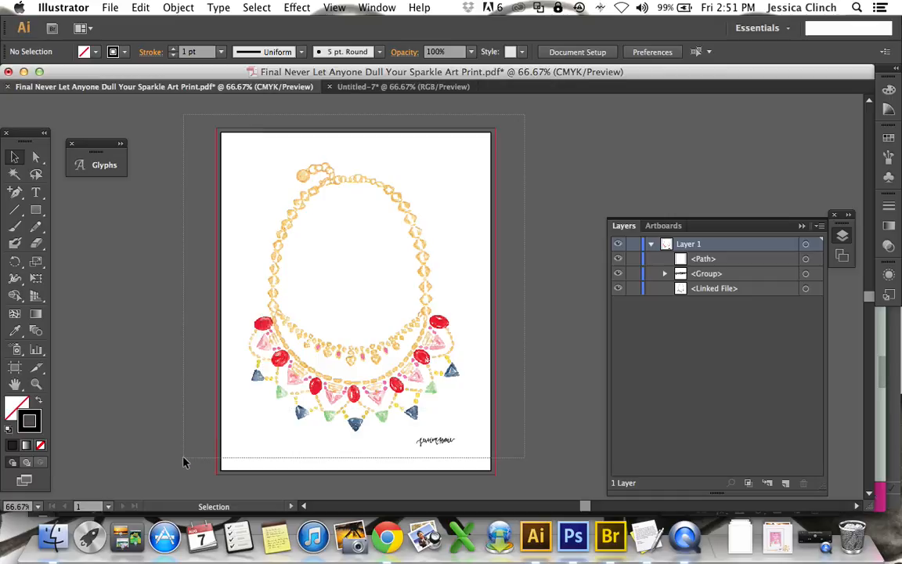
{"action": "key", "text": "super+a"}
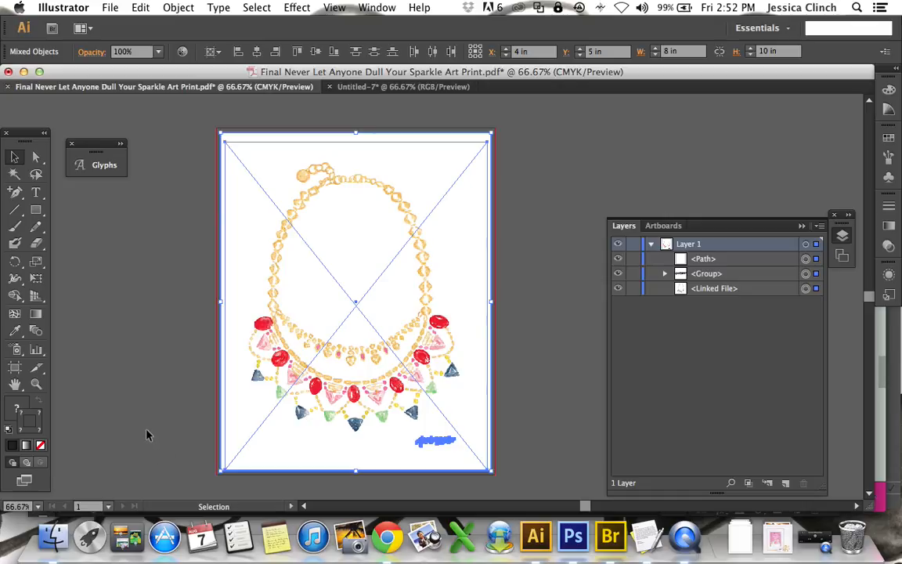
{"action": "key", "text": "a"}
{"action": "key", "text": "super+7"}
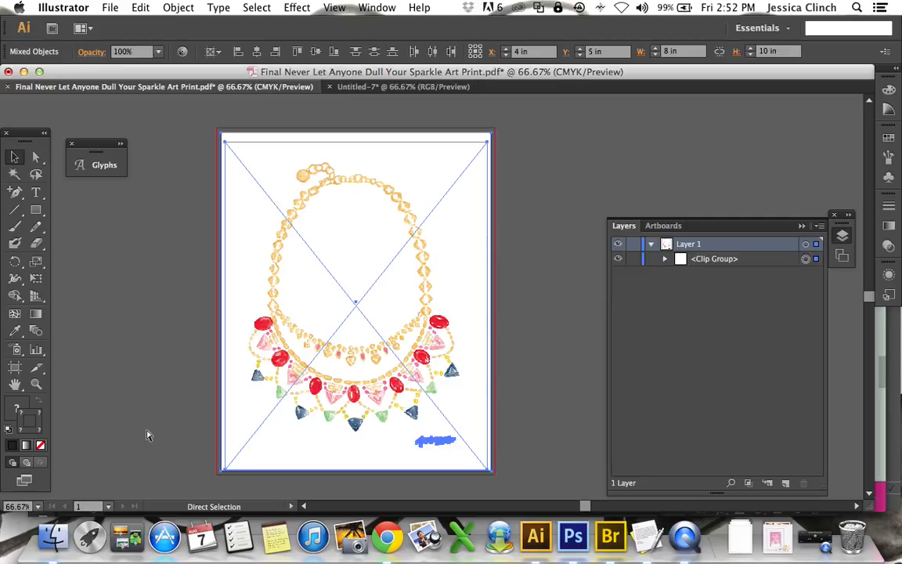
{"action": "key", "text": "v"}
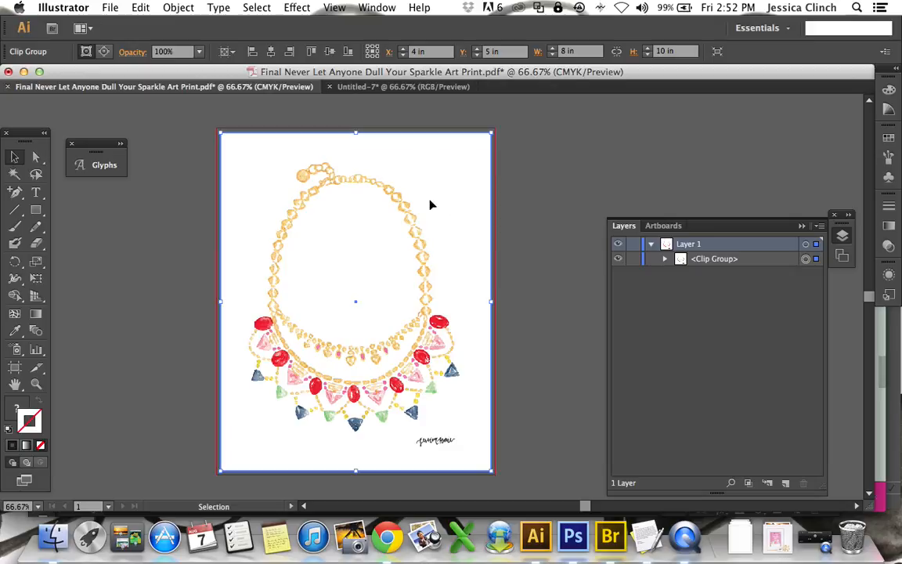
Copy the clipped necklace print and paste it into the Untitled-7 mockup document.
{"action": "key", "text": "a"}
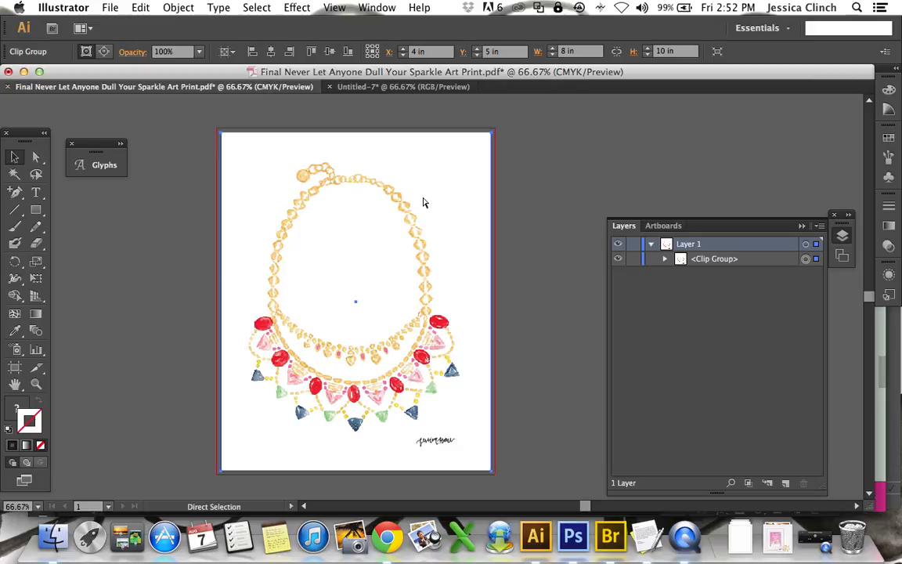
{"action": "key", "text": "v"}
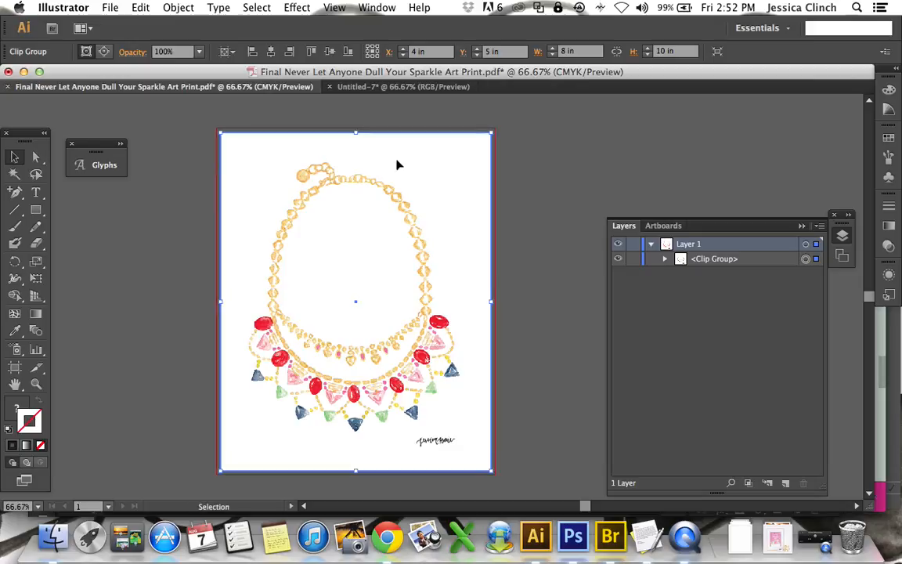
{"action": "left_click", "coordinate": [346, 87]}
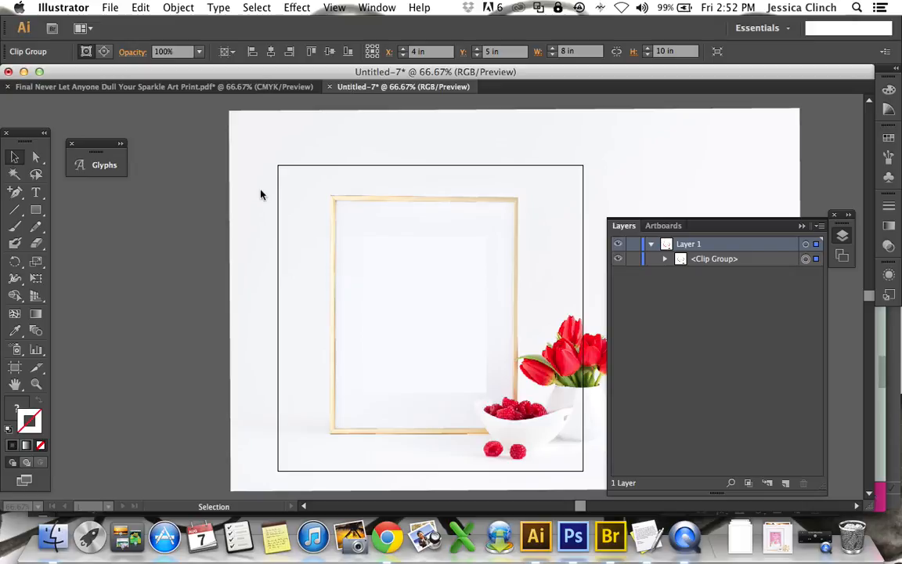
{"action": "left_click", "coordinate": [204, 193]}
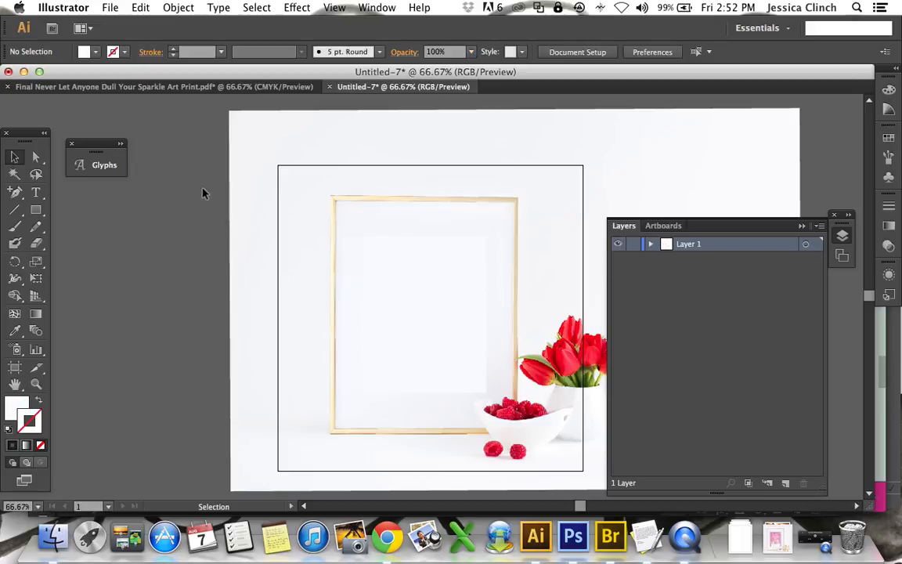
{"action": "scroll", "coordinate": [203, 193], "scroll_direction": "right", "scroll_amount": 3}
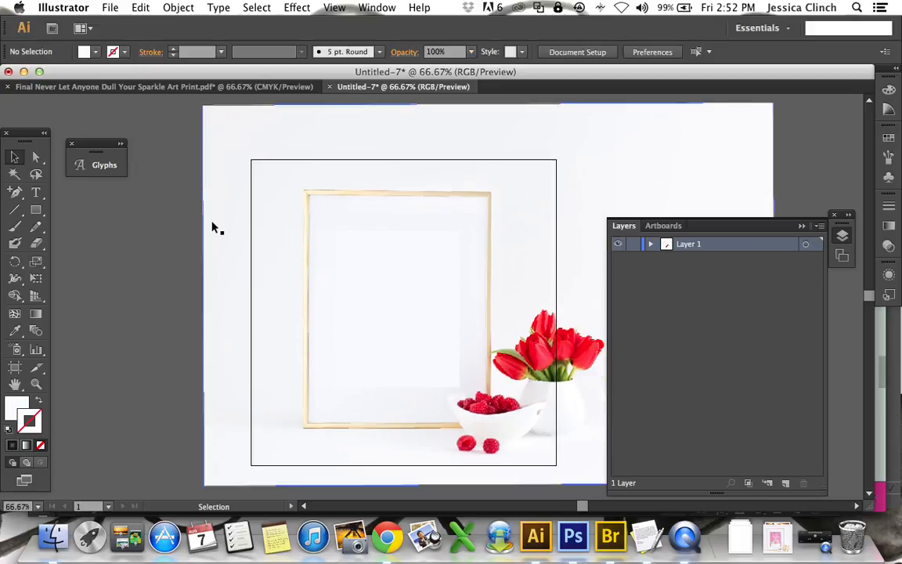
{"action": "key", "text": "a"}
{"action": "left_click", "coordinate": [213, 225]}
{"action": "key", "text": "super+v"}
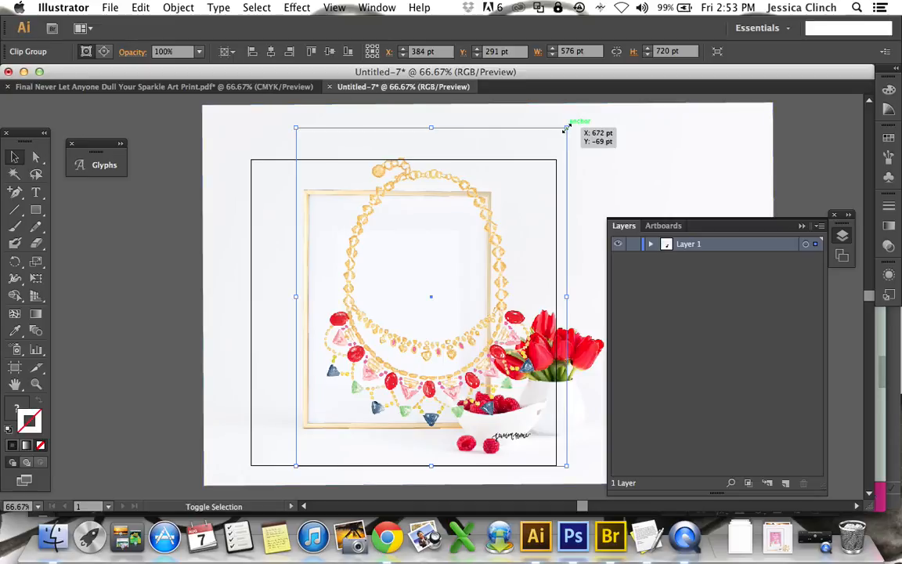
Scale the pasted print proportionally to about 389 × 486 pt and align its upper-left corner with the blank print area in the frame.
{"action": "left_click_drag", "start_coordinate": [564, 130], "coordinate": [479, 239]}
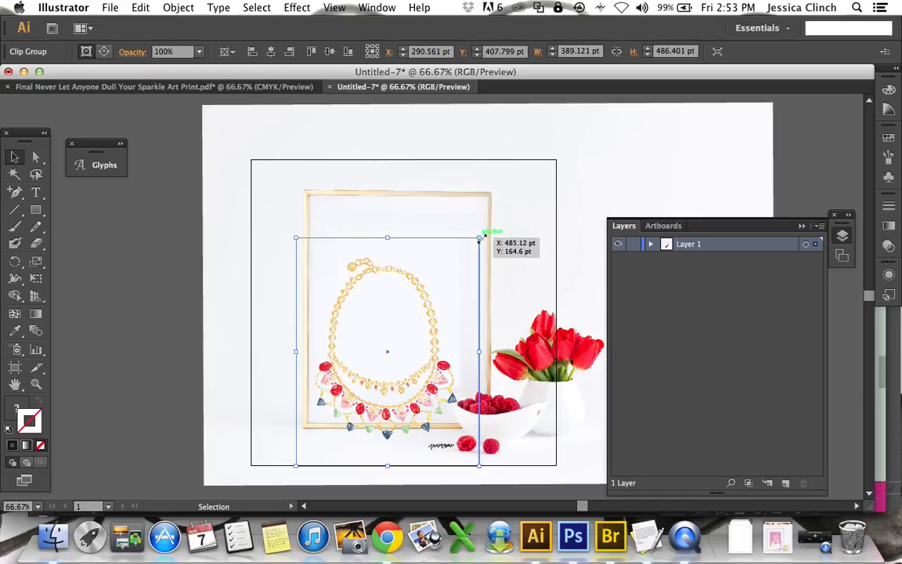
{"action": "key", "text": "a"}
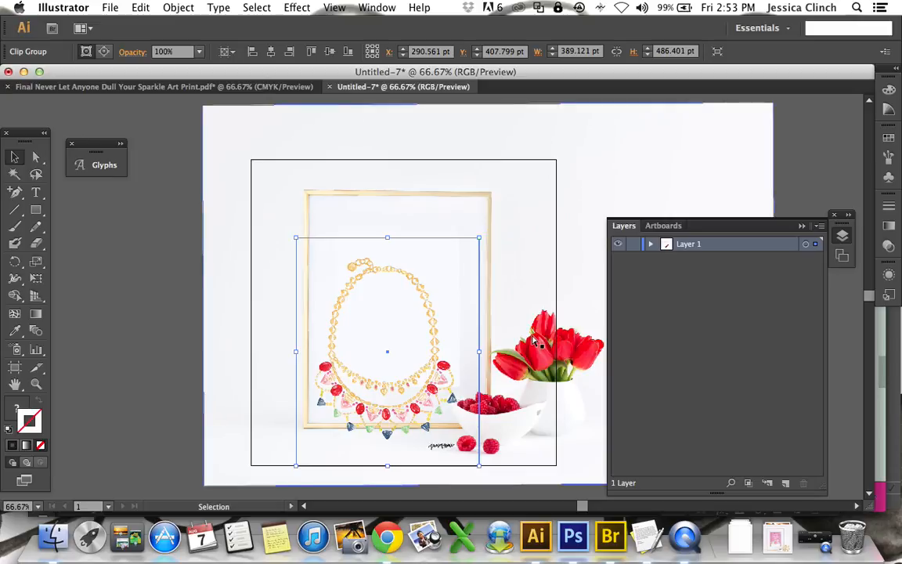
{"action": "key", "text": "super+plus"}
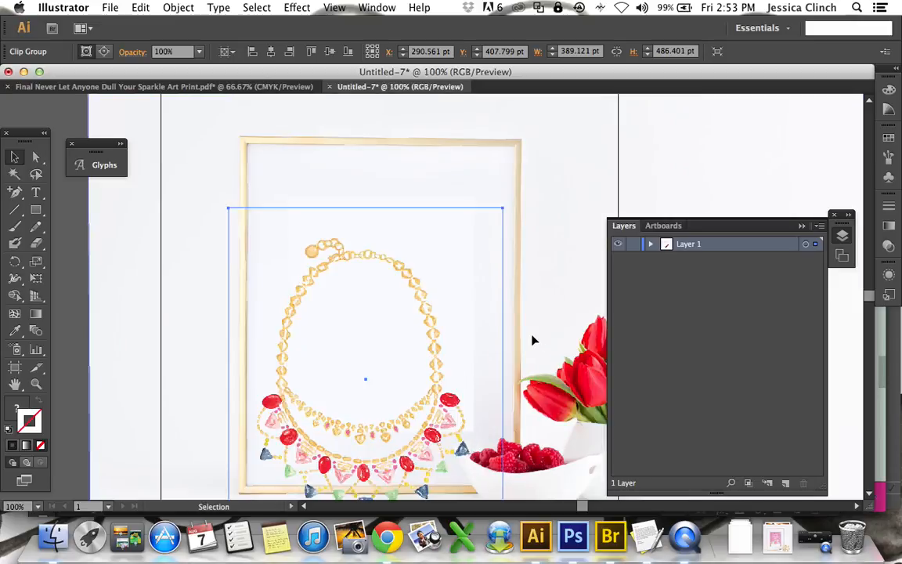
{"action": "key", "text": "super+plus"}
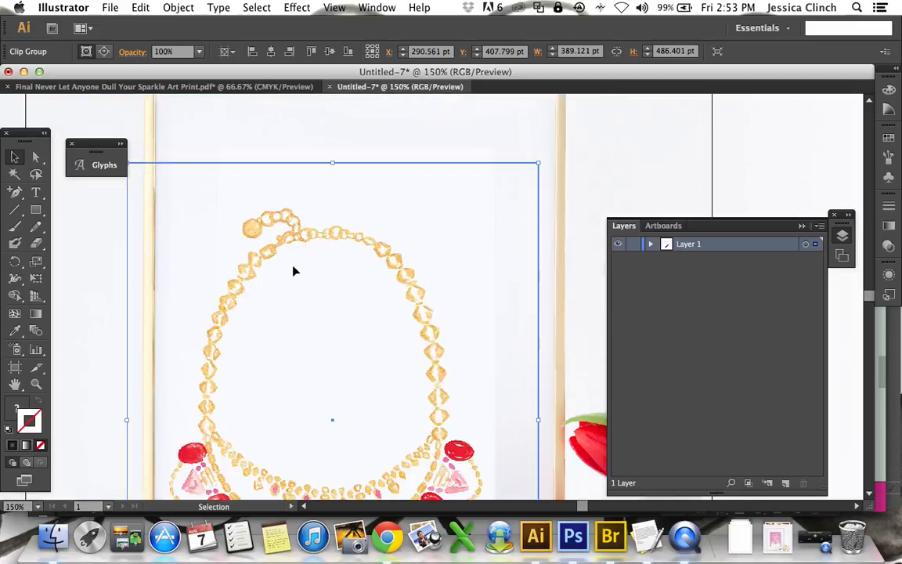
{"action": "scroll", "coordinate": [294, 271], "scroll_direction": "left", "scroll_amount": 2}
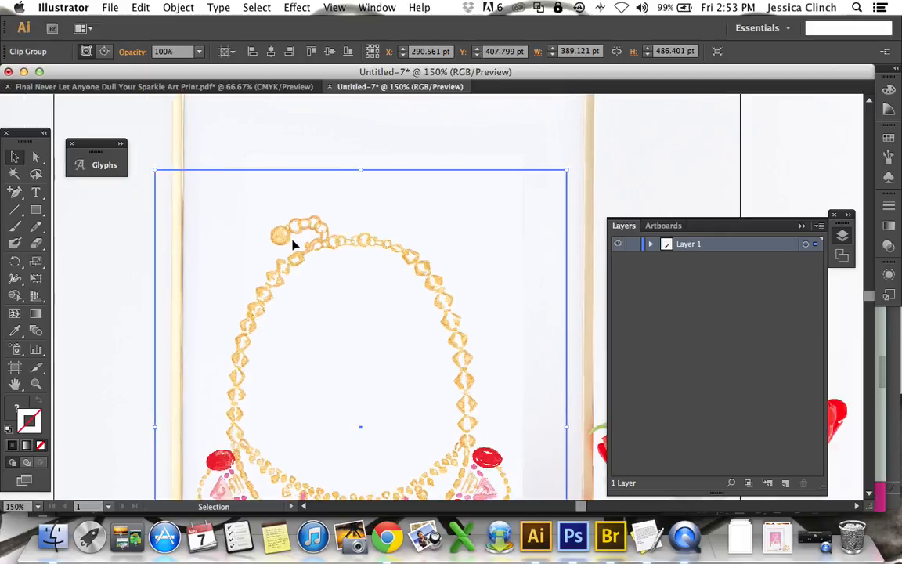
{"action": "left_click_drag", "start_coordinate": [178, 174], "coordinate": [249, 161]}
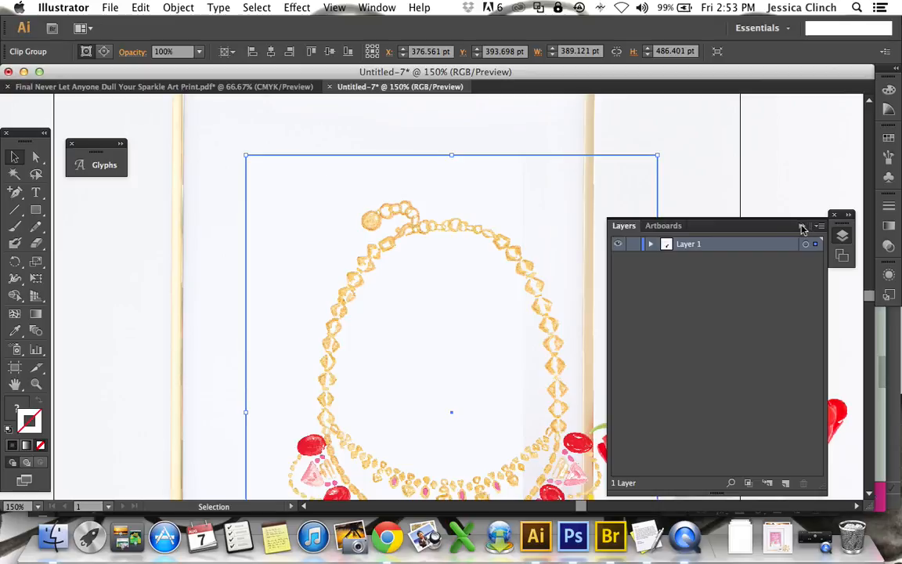
Collapse the layer list and scale the print proportionally to about 262 × 327 pt, keeping its upper-left corner fixed.
{"action": "left_click", "coordinate": [604, 233]}
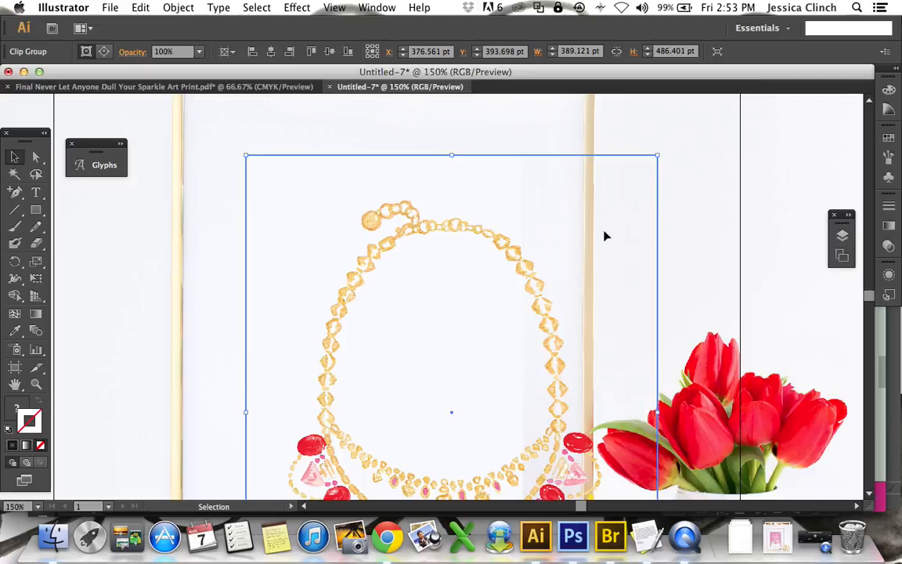
{"action": "scroll", "coordinate": [604, 235], "scroll_direction": "down", "scroll_amount": 1}
{"action": "scroll", "coordinate": [604, 236], "scroll_direction": "down", "scroll_amount": 10}
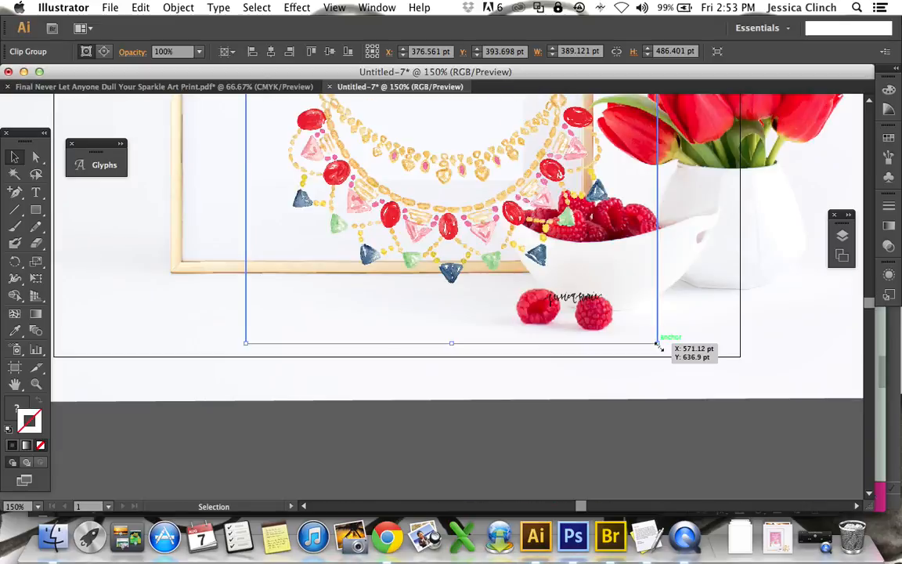
{"action": "key", "text": "shift"}
{"action": "left_click_drag", "start_coordinate": [656, 343], "coordinate": [523, 196]}
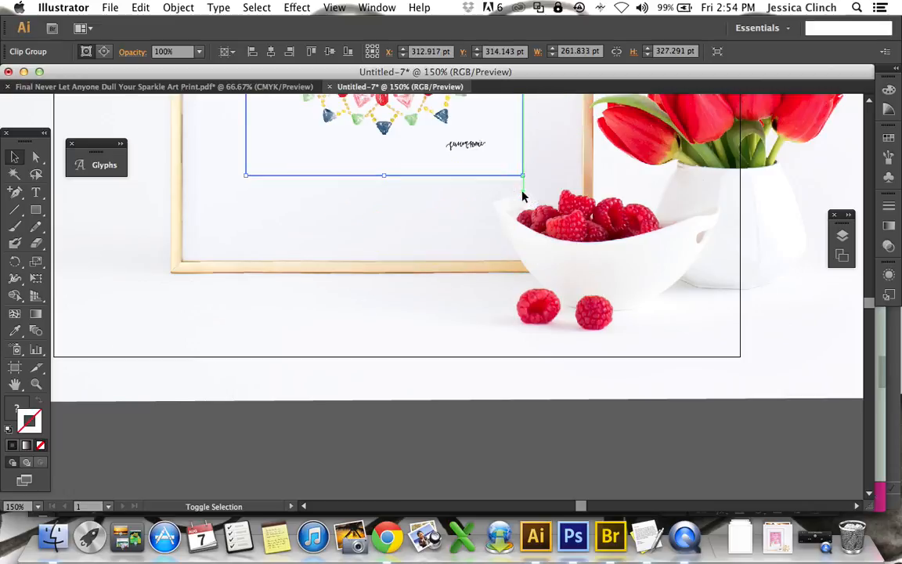
Nudge the necklace print down by 2 pt inside the frame, deselect it, and review the whole mockup.
{"action": "scroll", "coordinate": [523, 197], "scroll_direction": "up", "scroll_amount": 5}
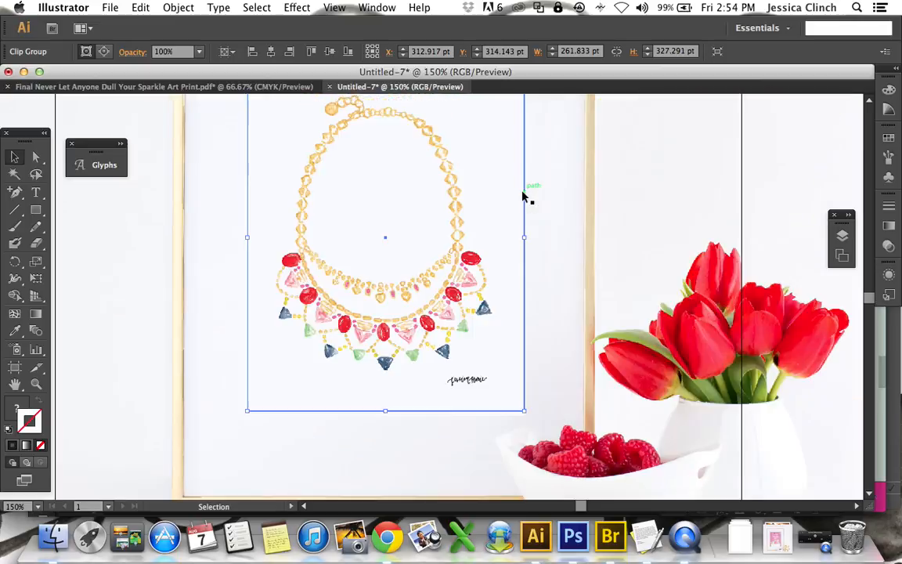
{"action": "scroll", "coordinate": [523, 196], "scroll_direction": "up", "scroll_amount": 3}
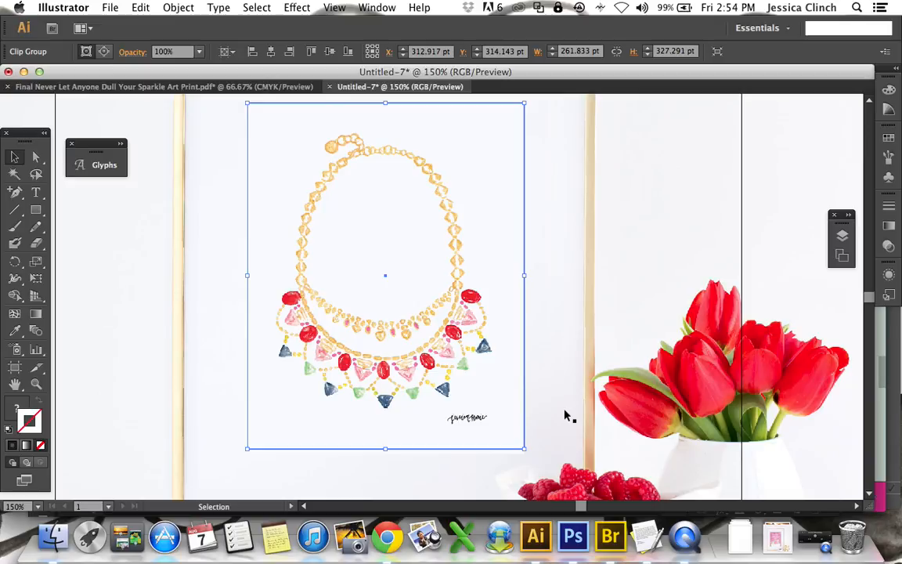
{"action": "key", "text": "Down"}
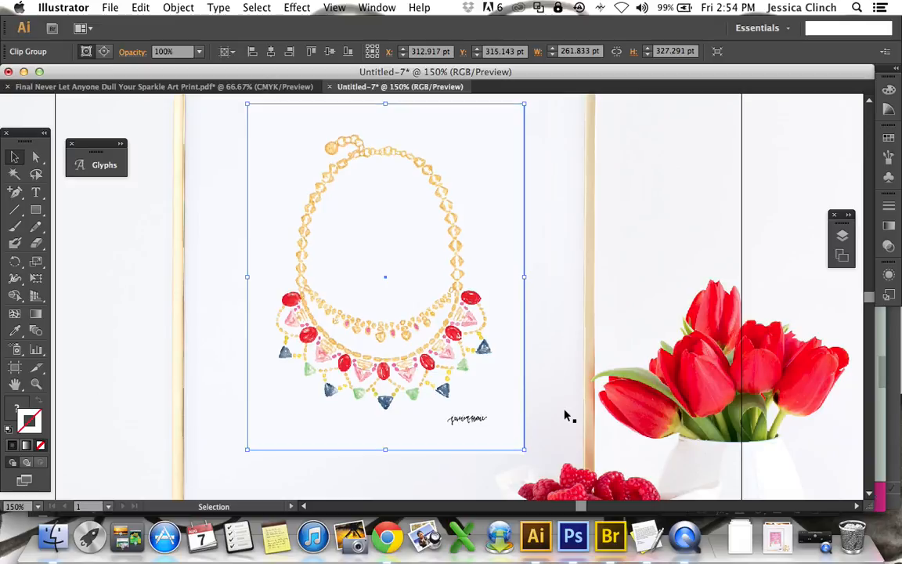
{"action": "key", "text": "Down"}
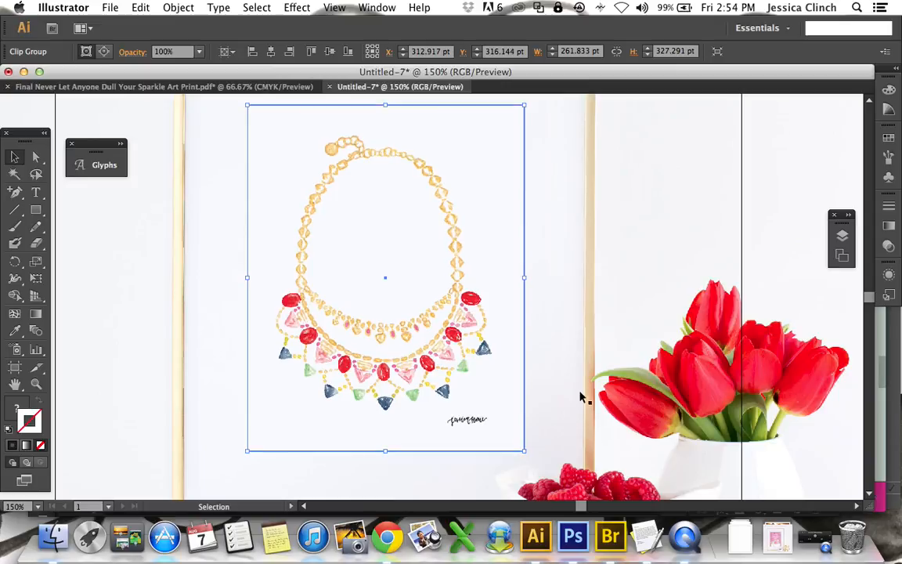
{"action": "left_click", "coordinate": [577, 328]}
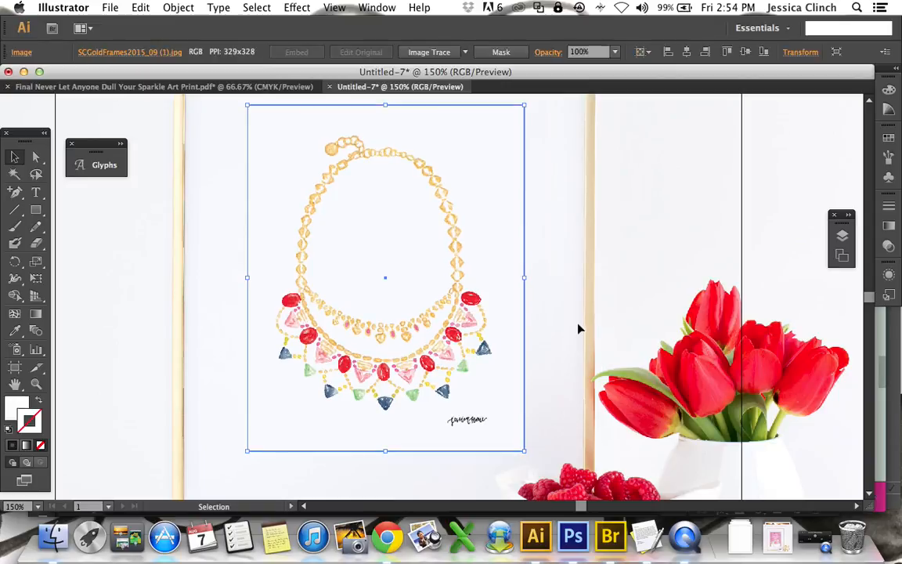
{"action": "key", "text": "super+minus"}
{"action": "key", "text": "super+minus"}
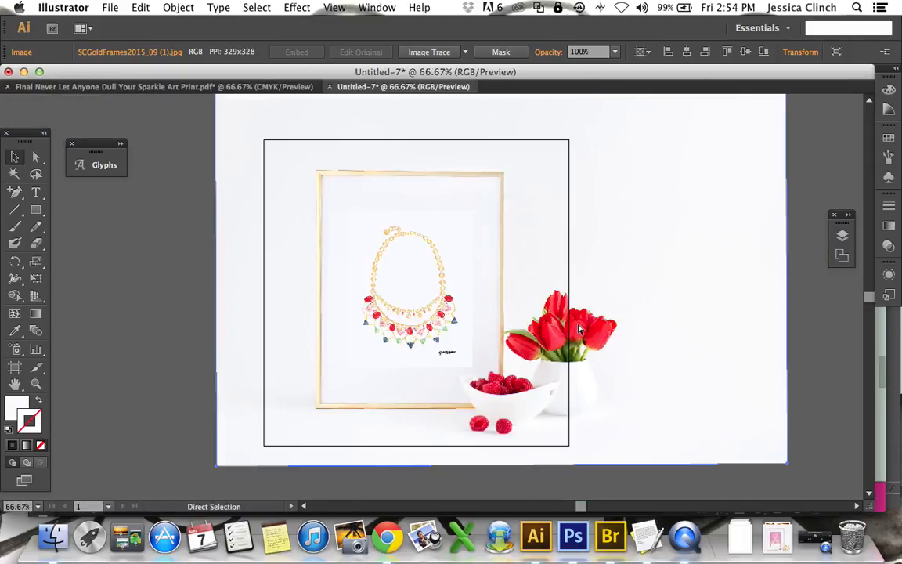
{"action": "key", "text": "v"}
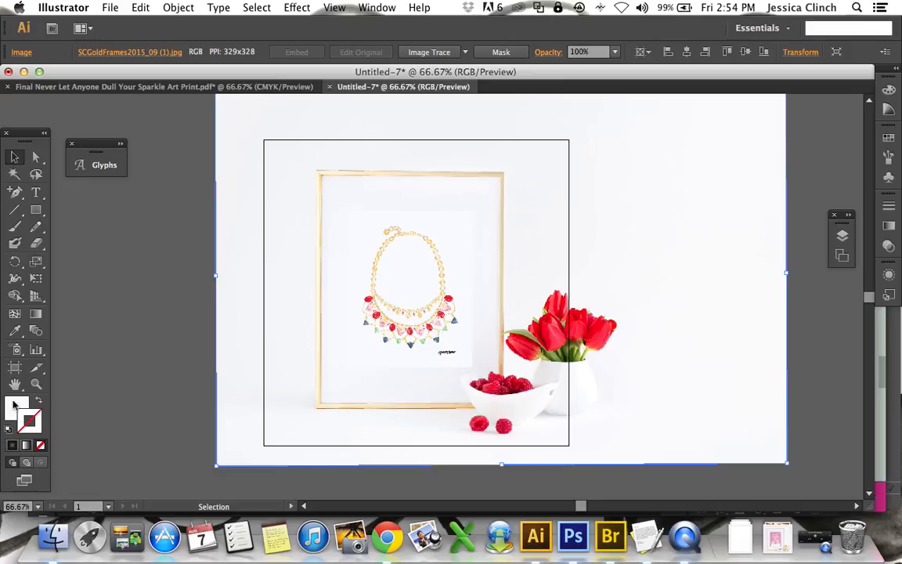
Activate the Rectangle tool and set the fill to pure white with cyan and magenta at 0%.
{"action": "key", "text": "m"}
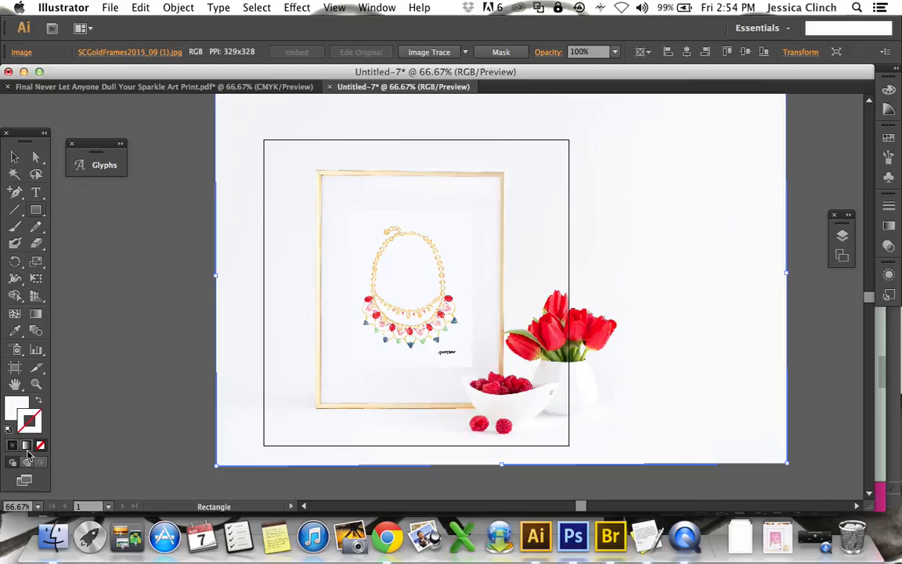
{"action": "left_click", "coordinate": [15, 403]}
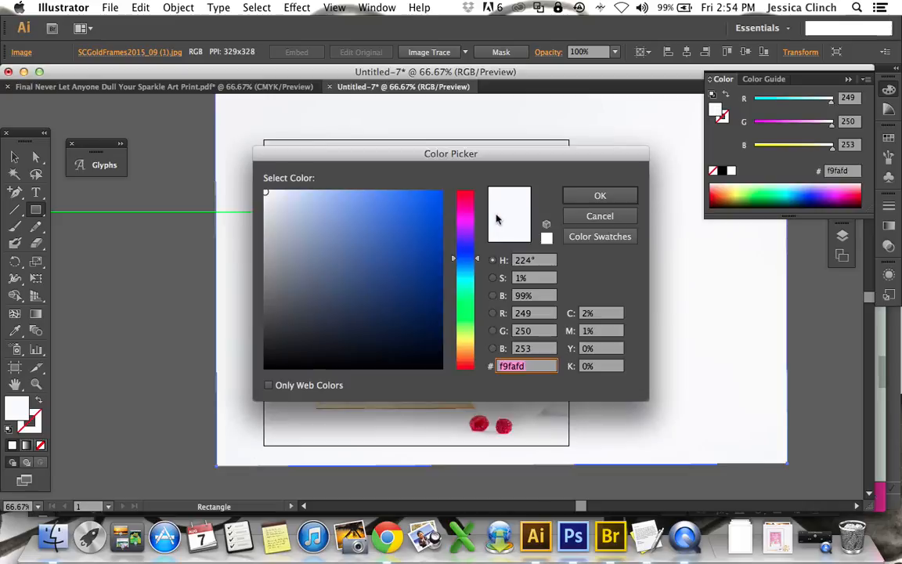
{"action": "left_click", "coordinate": [600, 313]}
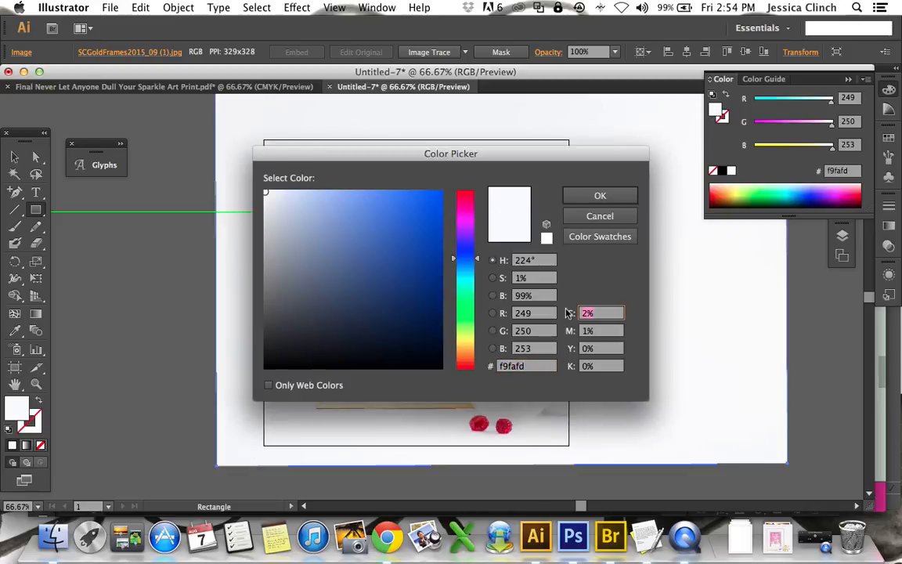
{"action": "type", "text": "0"}
{"action": "key", "text": "Tab"}
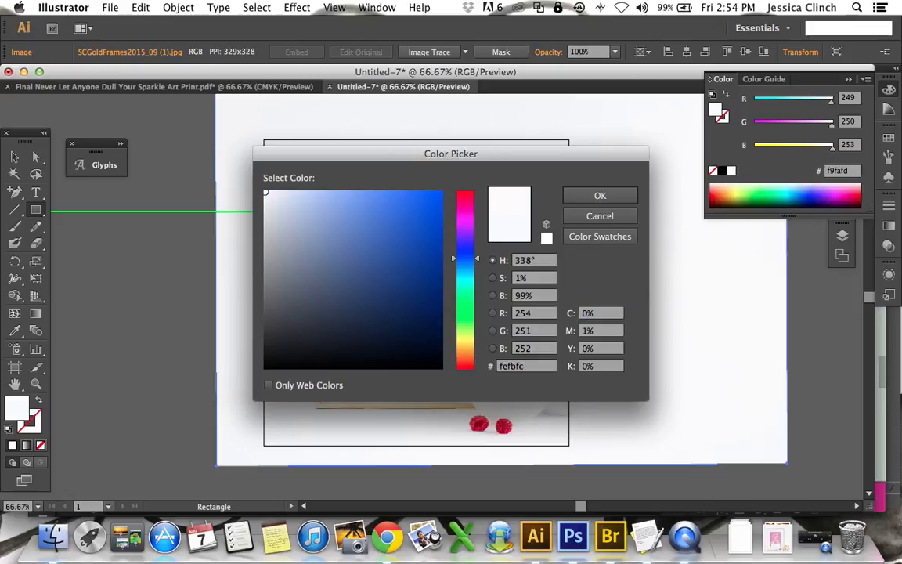
{"action": "type", "text": "0"}
{"action": "key", "text": "Return"}
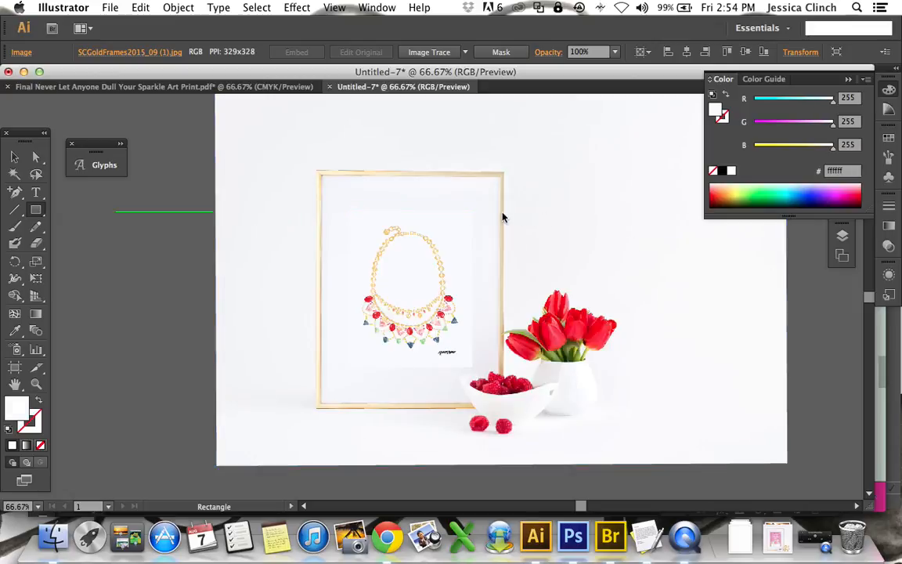
Try covering part of the frame's right edge with a small white rectangle, and delete the rectangle.
{"action": "left_click_drag", "start_coordinate": [501, 217], "coordinate": [530, 253]}
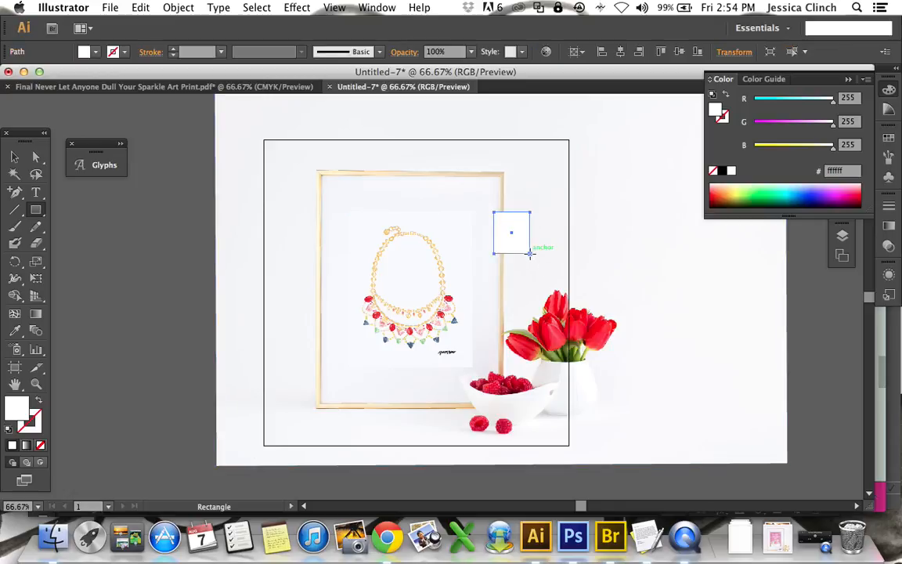
{"action": "left_click", "coordinate": [14, 156]}
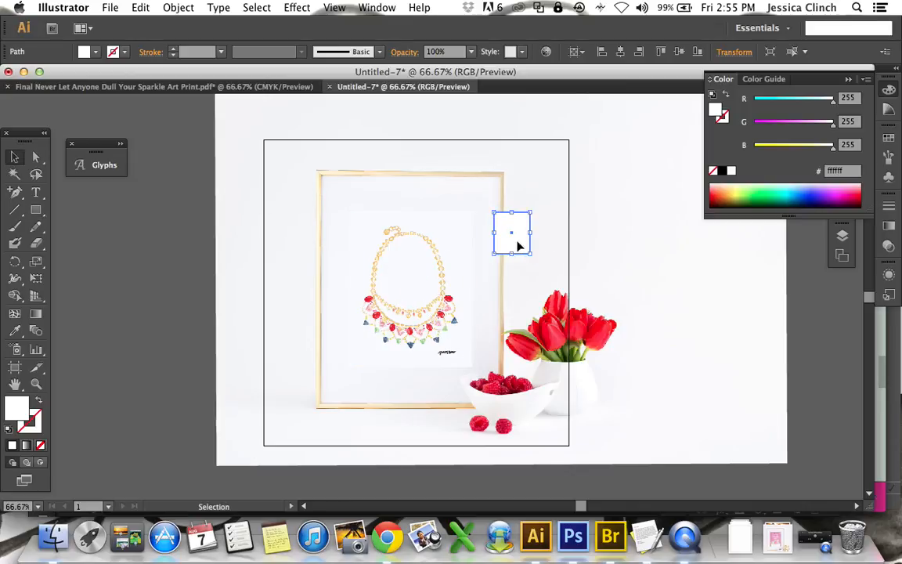
{"action": "left_click_drag", "start_coordinate": [511, 237], "coordinate": [173, 311]}
{"action": "left_click", "coordinate": [186, 318]}
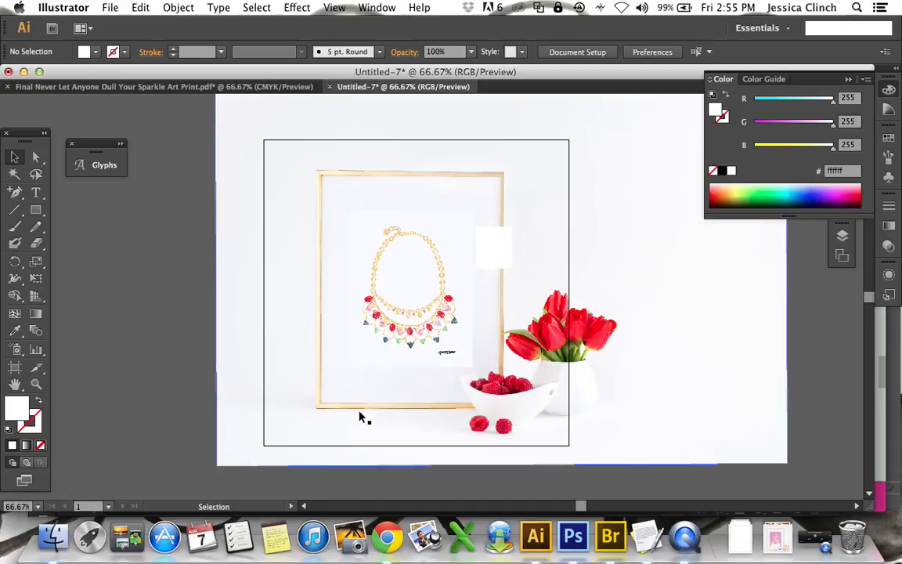
{"action": "left_click", "coordinate": [494, 255]}
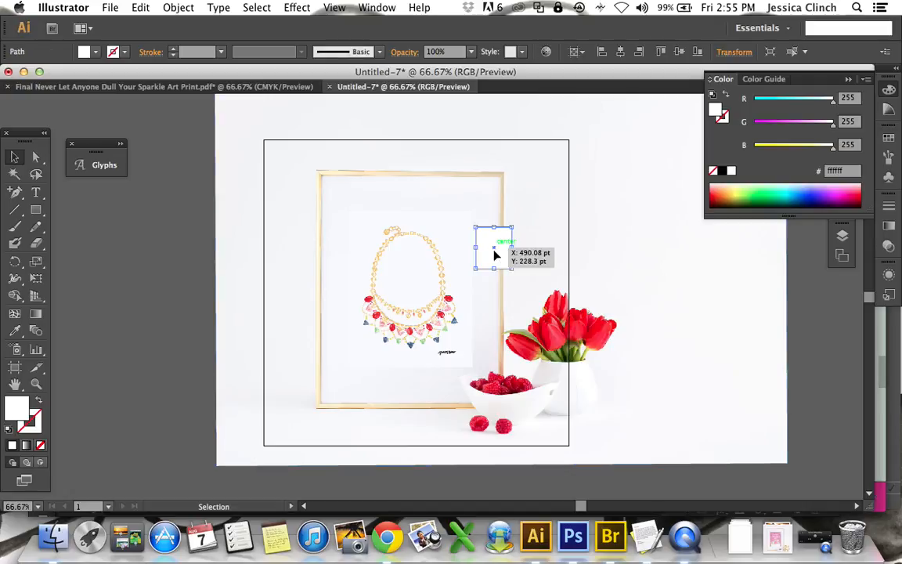
{"action": "key", "text": "Delete"}
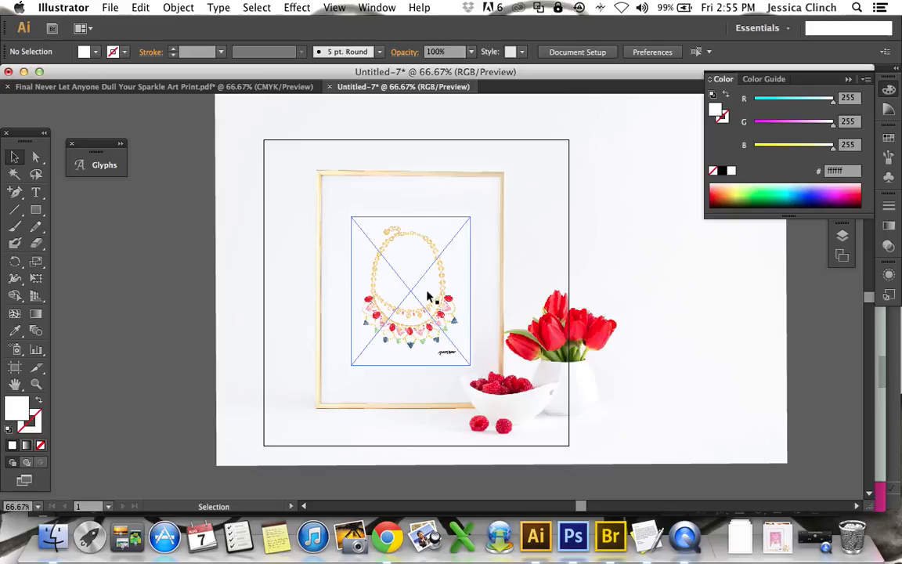
Start saving the mockup as an Adobe Illustrator file named "Stella & Dot Necklace Art Print by Simply Jessica Marie".
{"action": "left_click", "coordinate": [108, 8]}
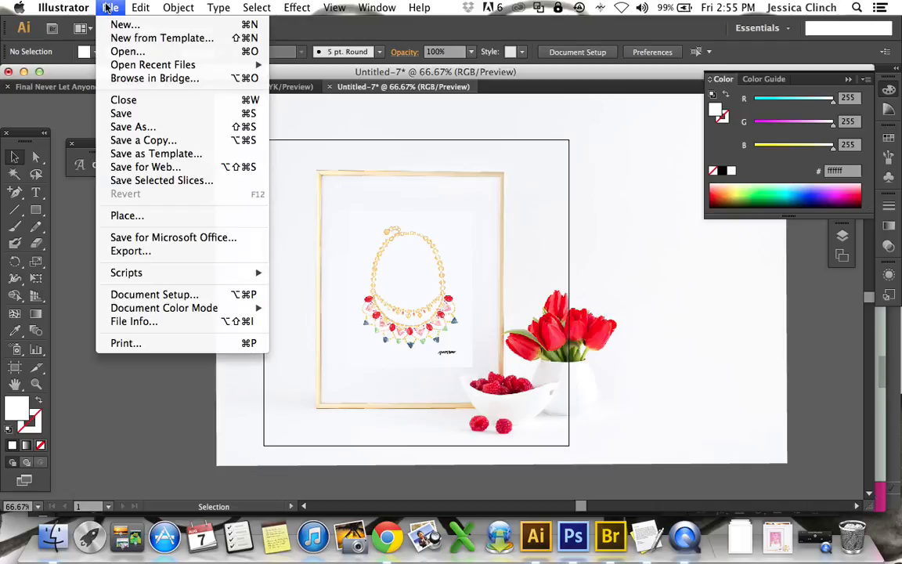
{"action": "left_click", "coordinate": [124, 128]}
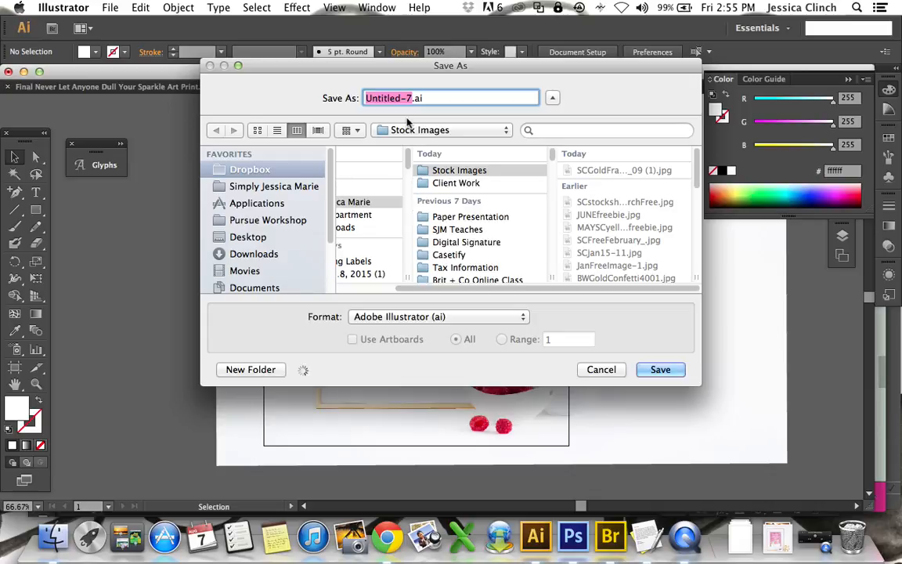
{"action": "type", "text": "Ste"}
{"action": "type", "text": "lla & "}
{"action": "type", "text": "Dot Ne"}
{"action": "type", "text": "cklace A"}
{"action": "type", "text": "rt Prin"}
{"action": "type", "text": "t by S"}
{"action": "type", "text": "im"}
{"action": "type", "text": "ply "}
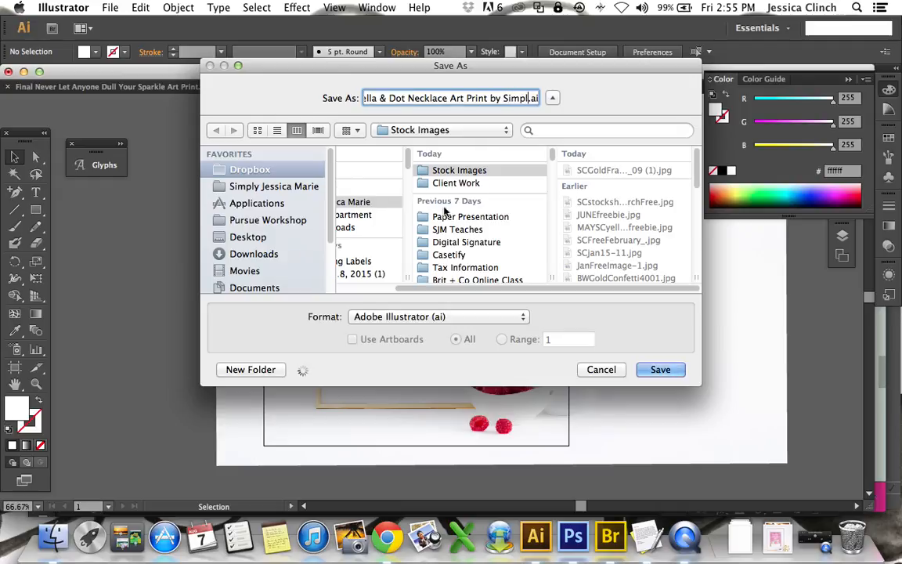
{"action": "type", "text": "Jess"}
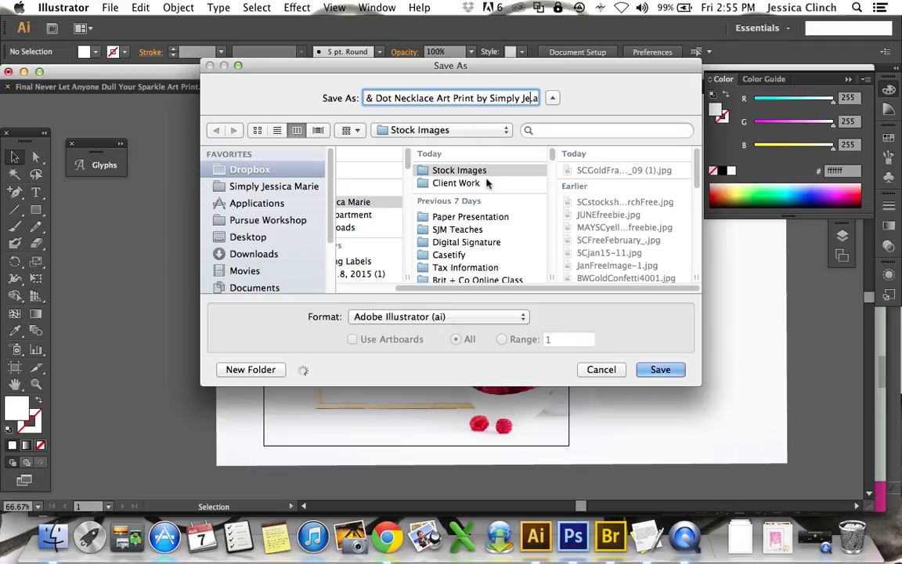
{"action": "type", "text": "ica"}
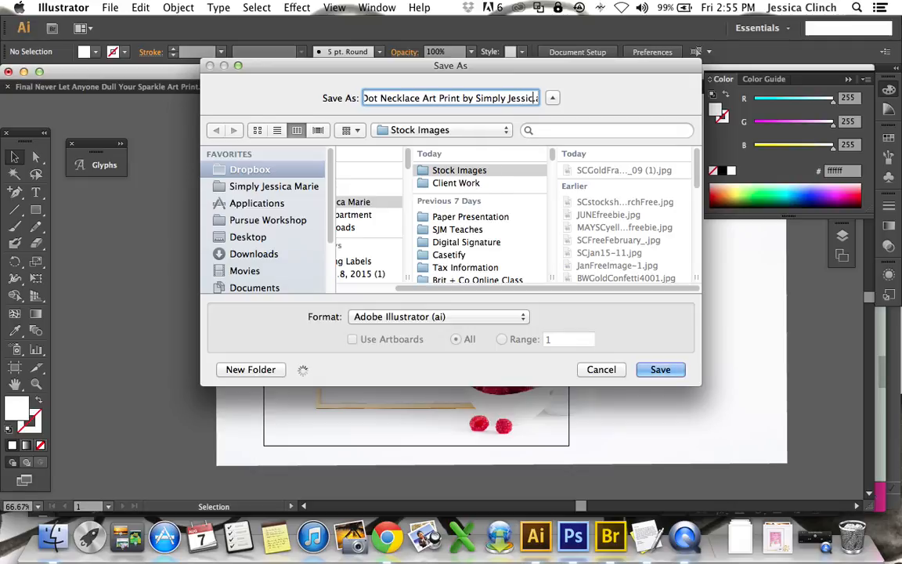
{"action": "type", "text": " M"}
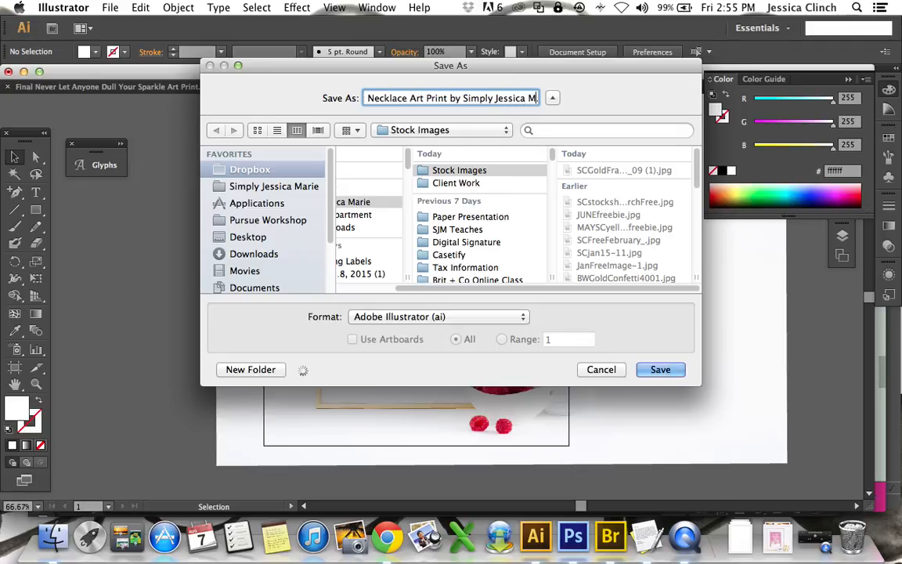
{"action": "type", "text": "arie"}
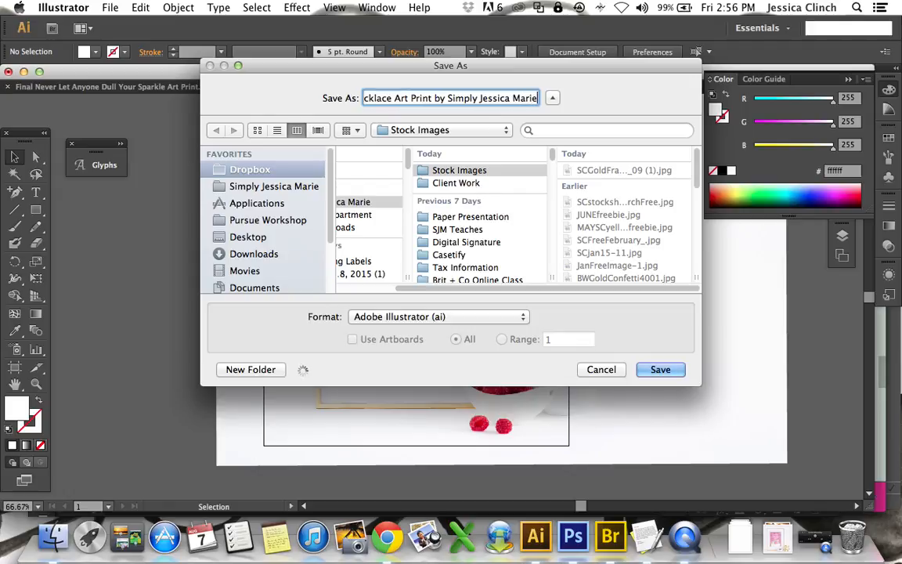
Try to save the file into the SC Stockshop Tutorial folder within Client Work using the Illustrator CS6 version, and stop the save.
{"action": "left_click", "coordinate": [467, 184]}
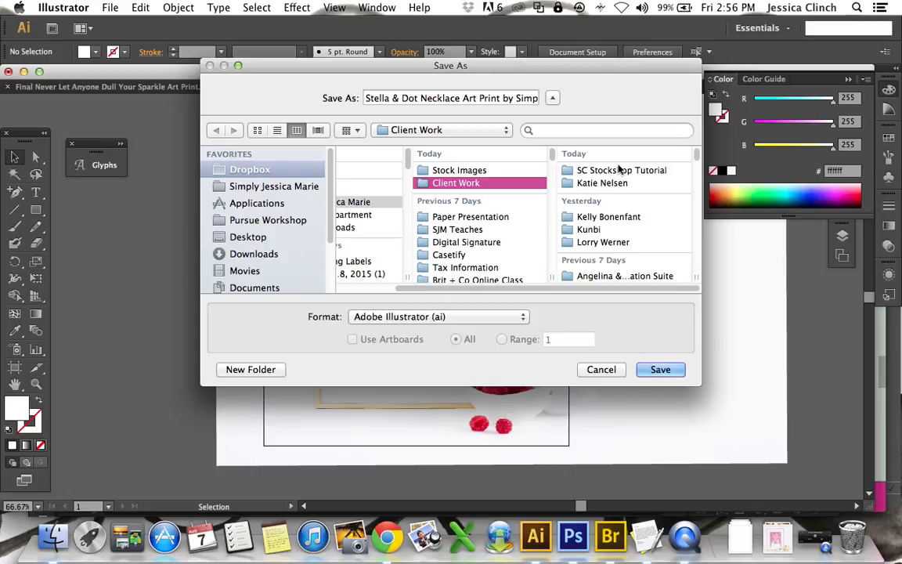
{"action": "left_click", "coordinate": [609, 172]}
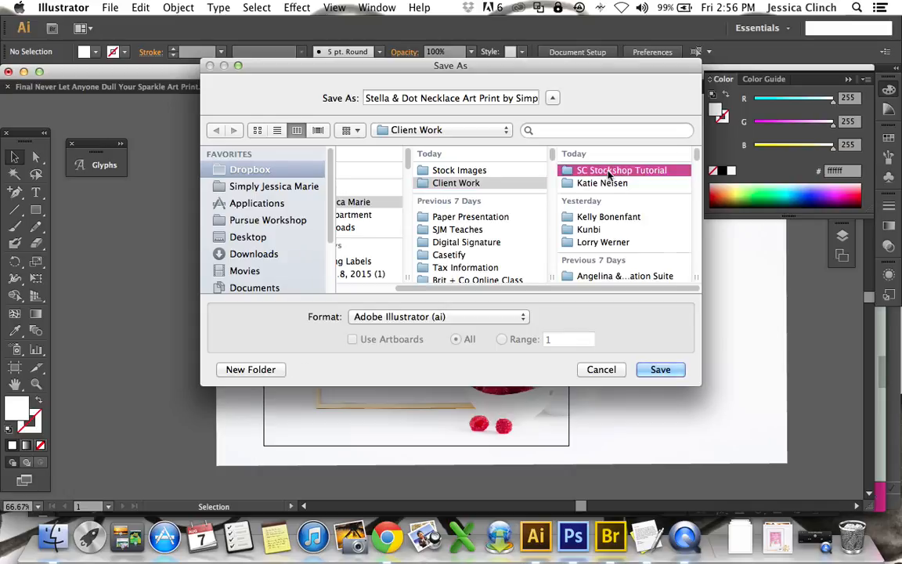
{"action": "left_click", "coordinate": [656, 371]}
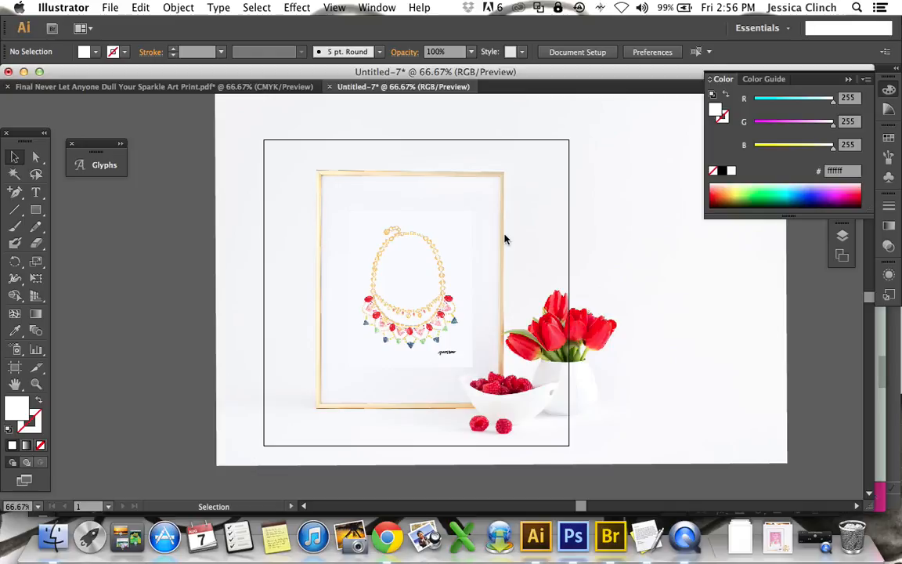
{"action": "key", "text": "super+s"}
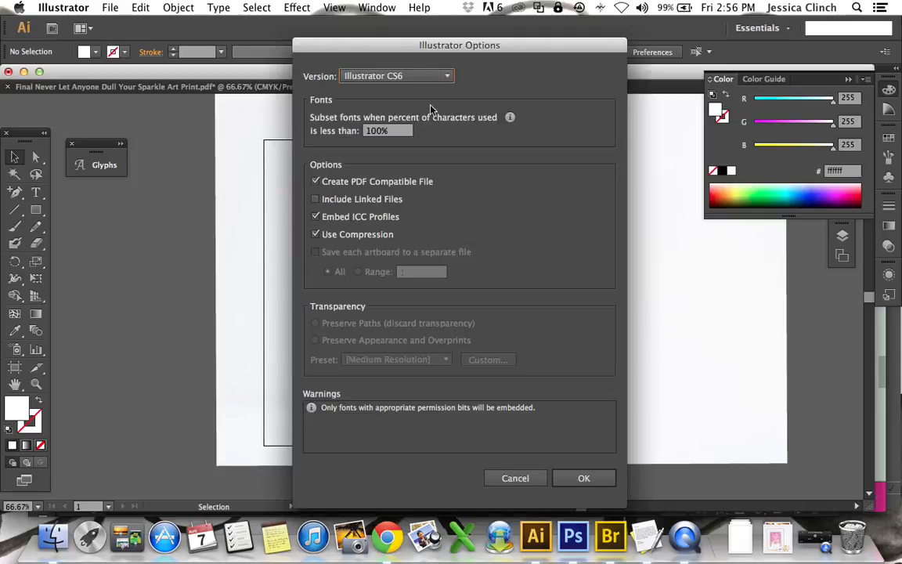
{"action": "left_click", "coordinate": [591, 485]}
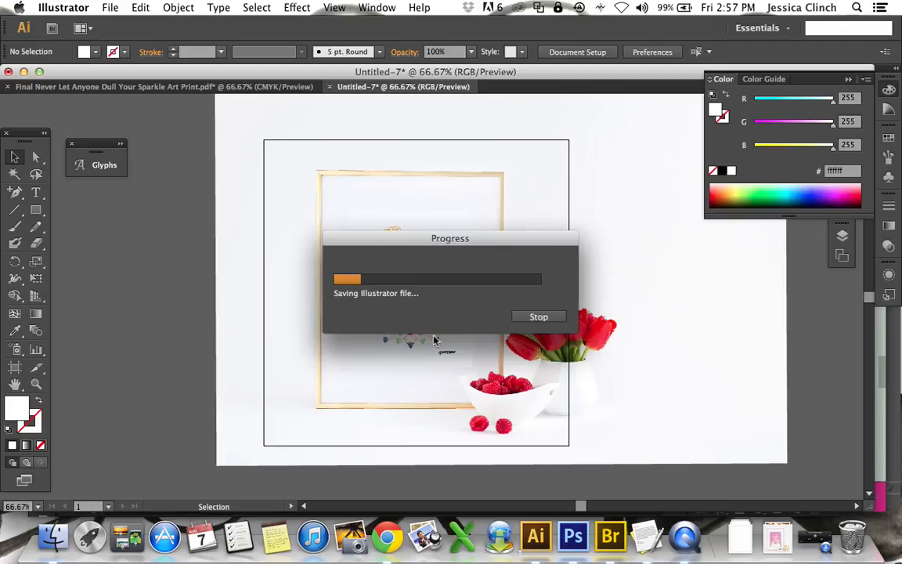
{"action": "left_click", "coordinate": [538, 317]}
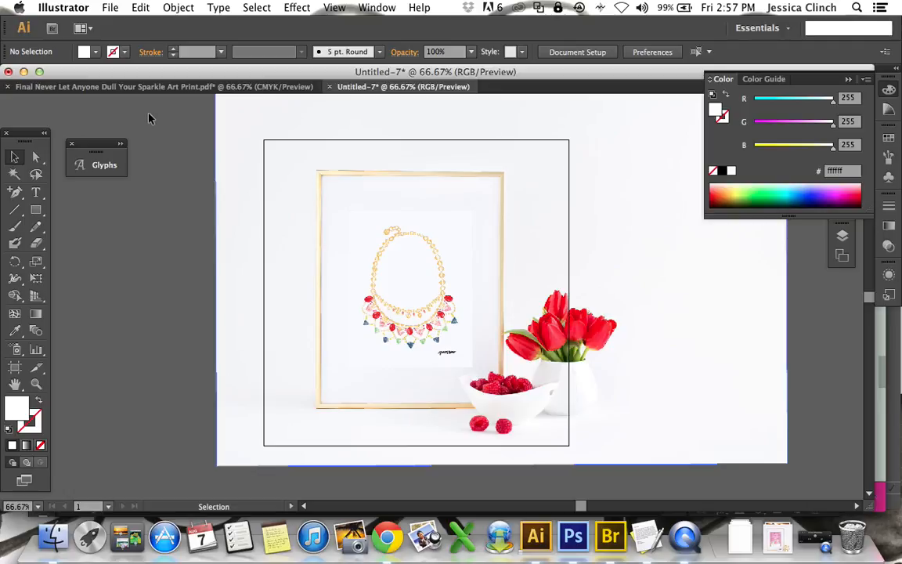
Examine the whole mockup in the Save for Web preview with the PNG-24 format, and leave without exporting.
{"action": "left_click", "coordinate": [110, 7]}
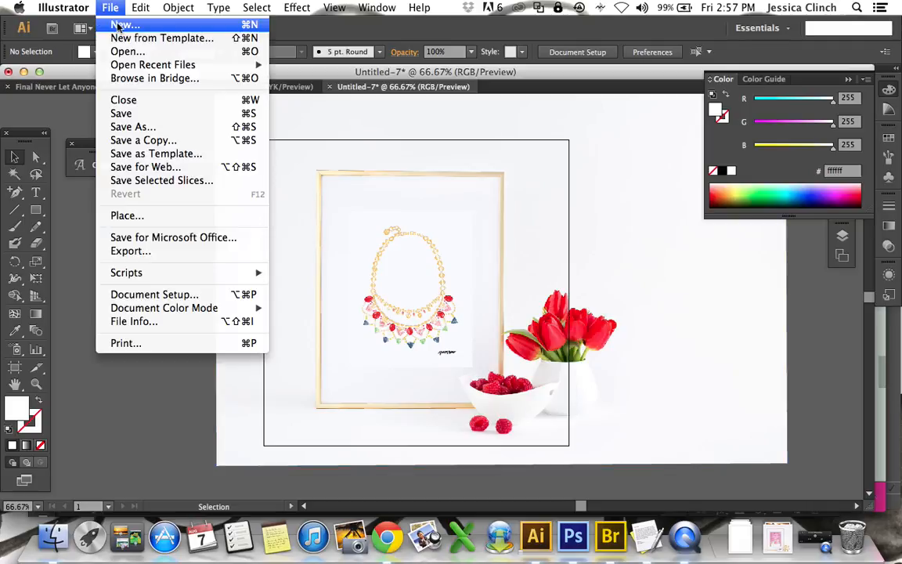
{"action": "left_click", "coordinate": [127, 167]}
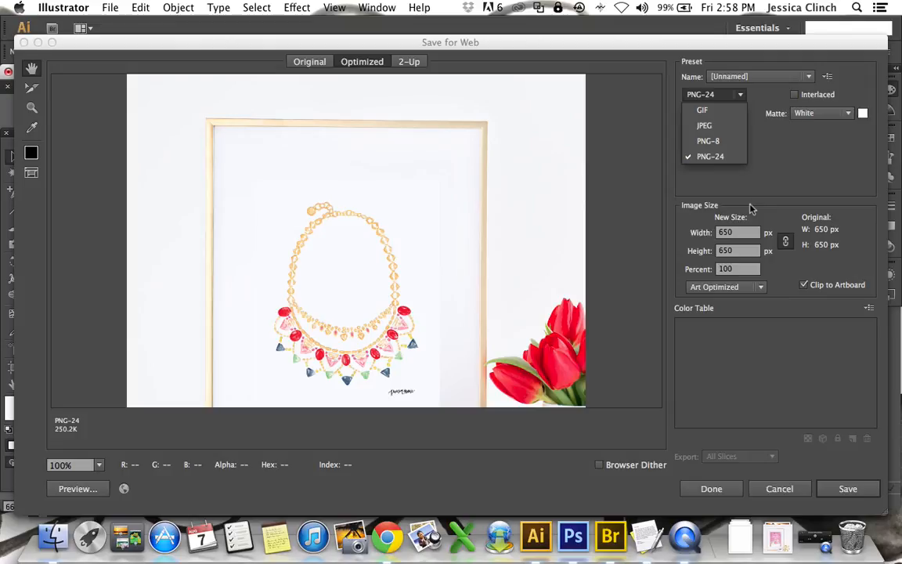
{"action": "left_click", "coordinate": [771, 168]}
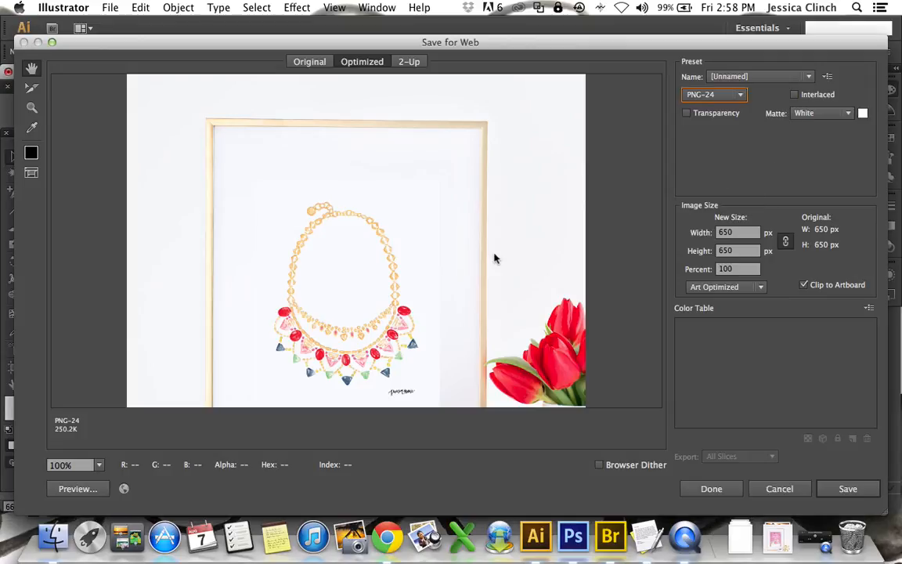
{"action": "scroll", "coordinate": [480, 301], "scroll_direction": "down", "scroll_amount": 5}
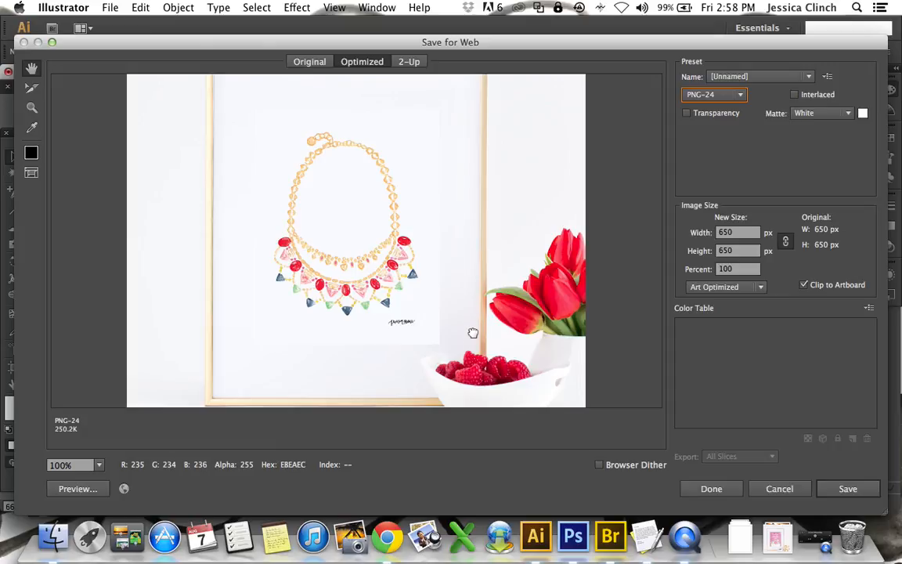
{"action": "scroll", "coordinate": [475, 282], "scroll_direction": "down", "scroll_amount": 3}
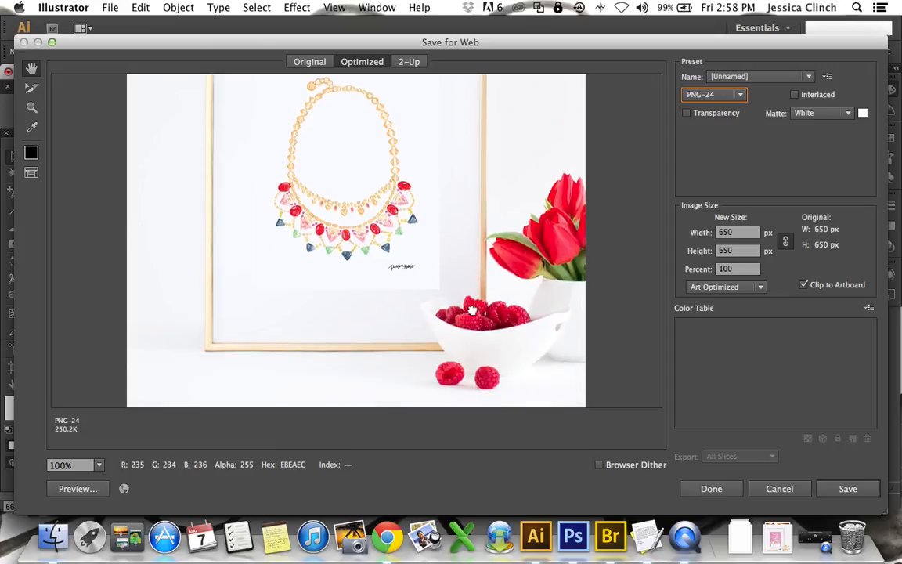
{"action": "scroll", "coordinate": [473, 235], "scroll_direction": "up", "scroll_amount": 3}
{"action": "scroll", "coordinate": [467, 250], "scroll_direction": "up", "scroll_amount": 3}
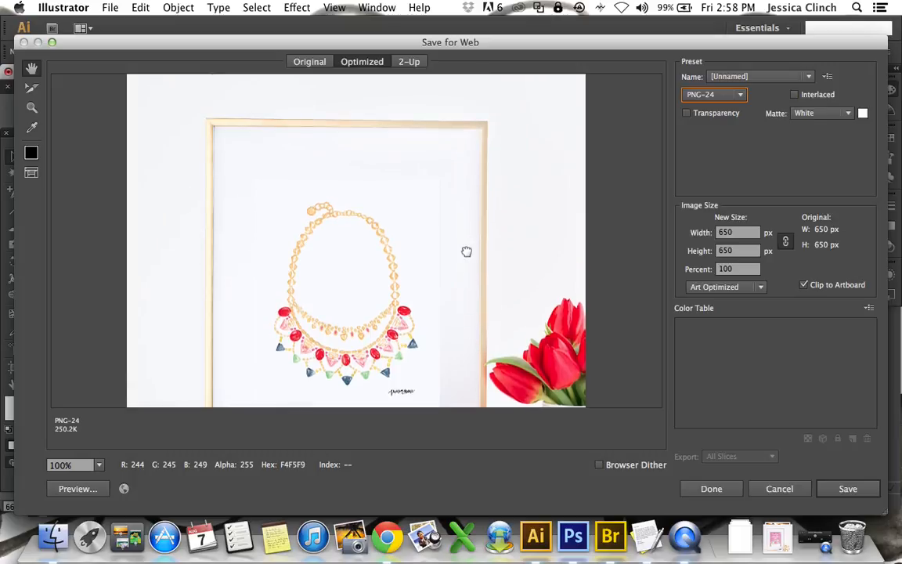
{"action": "scroll", "coordinate": [429, 212], "scroll_direction": "down", "scroll_amount": 1}
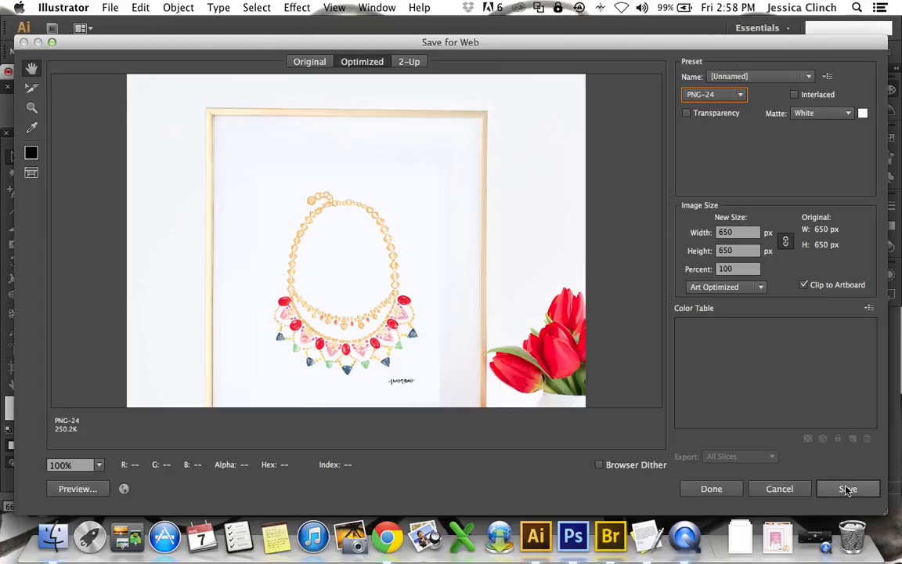
{"action": "left_click", "coordinate": [784, 489]}
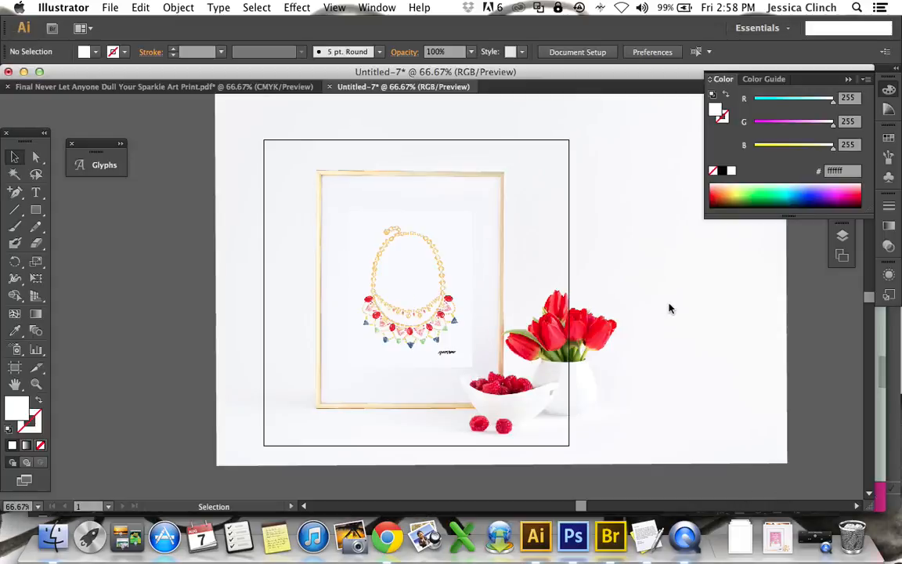